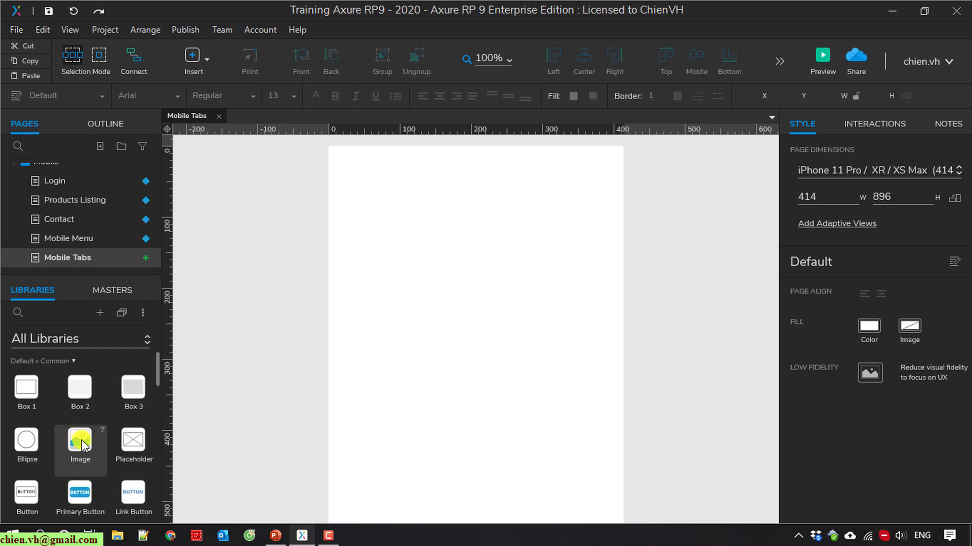
Step: Place a Button widget in the upper part of the Mobile Tabs page
scroll(79, 445, down, 3)
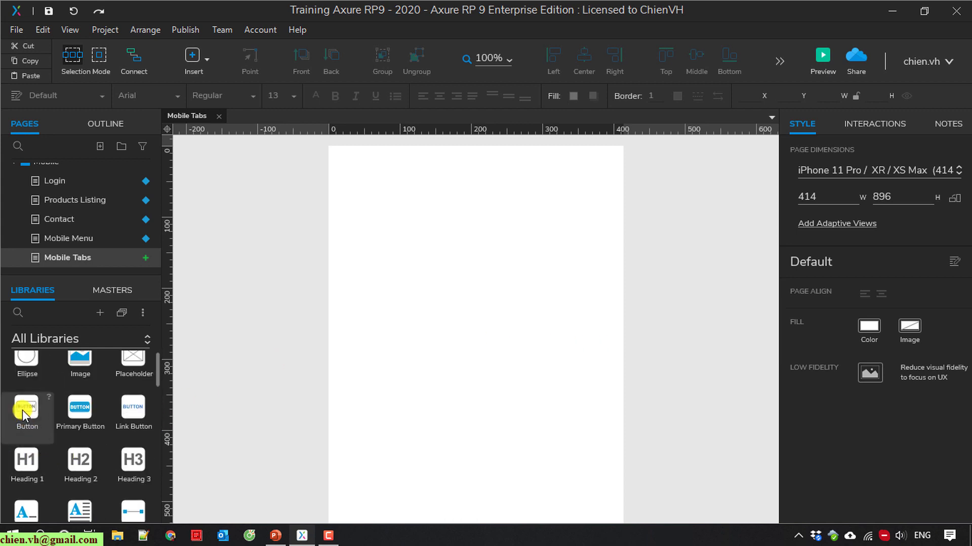
drag(23, 409, 367, 221)
click(400, 278)
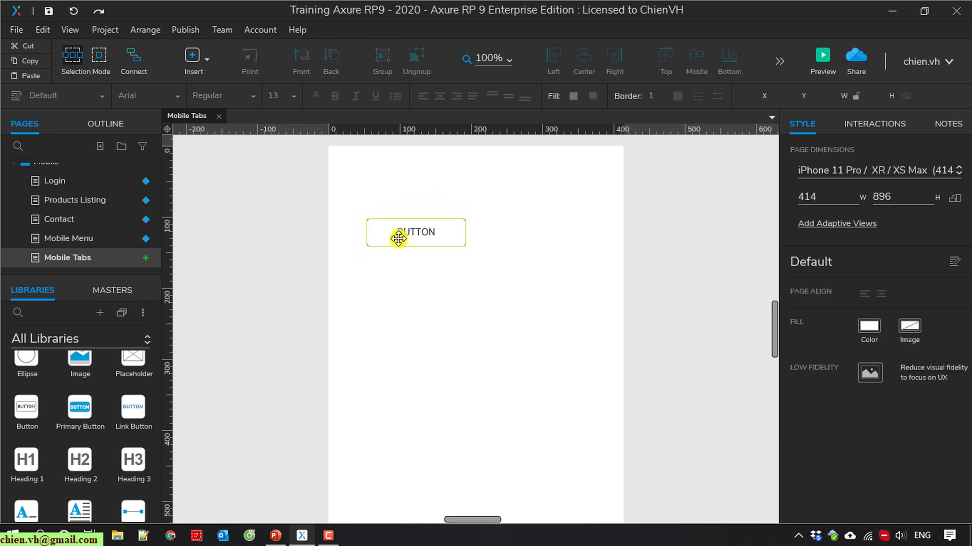
Step: Add a Heading 1 widget above the button at about x 54, y 30, with the text "Product Detail"
drag(27, 460, 369, 193)
right_click(407, 199)
click(453, 256)
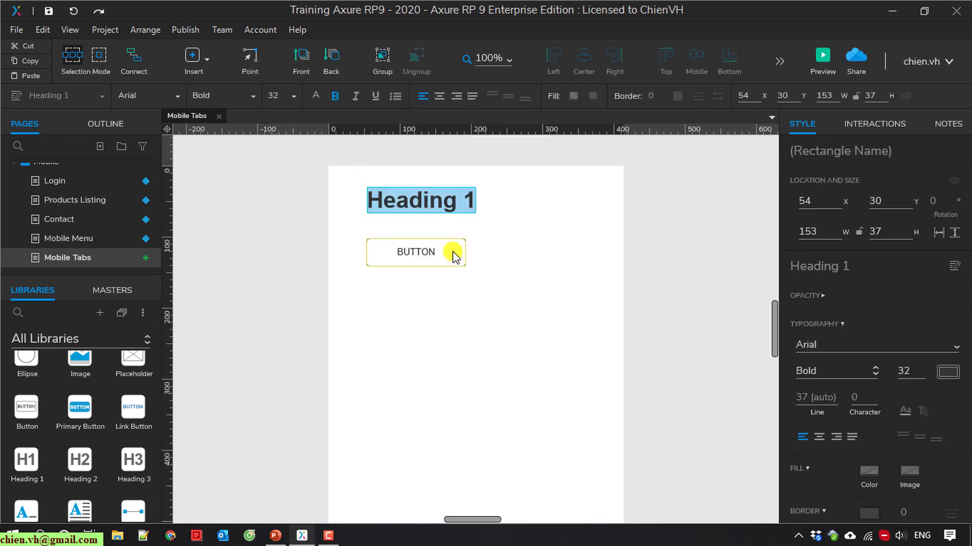
text(Preoid)
key(BackSpace)
key(BackSpace)
key(BackSpace)
key(BackSpace)
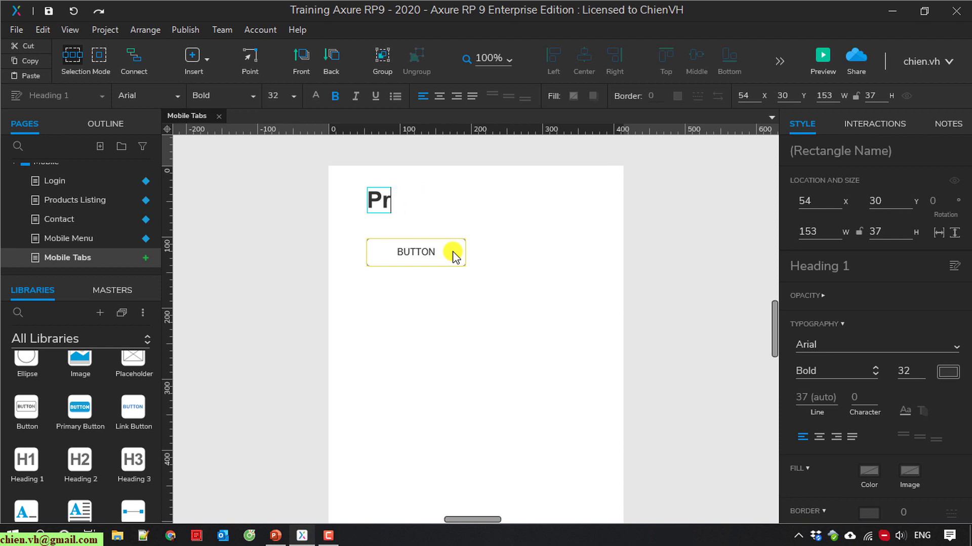
text(oduct Detail)
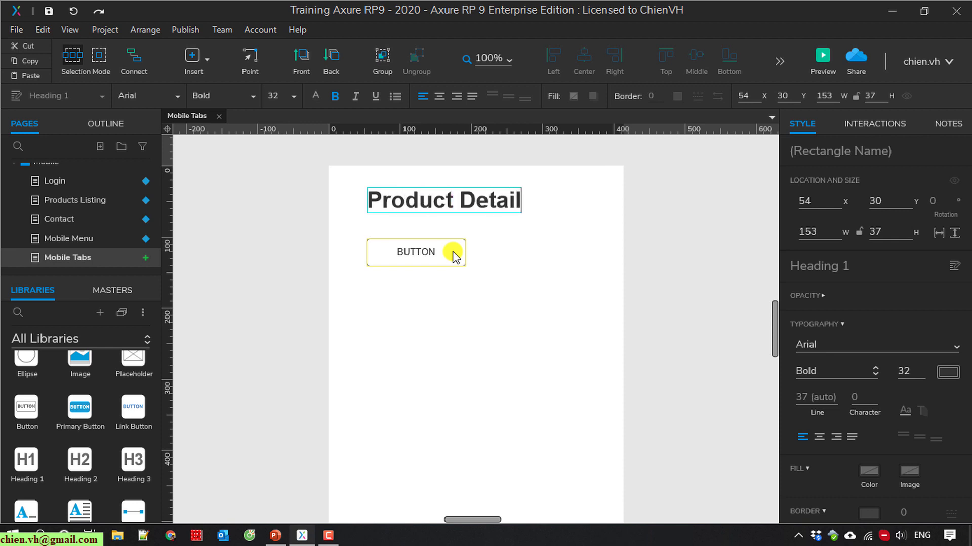
click(443, 286)
Step: Move the button further below the heading, to about x 54, y 146
drag(419, 257, 422, 305)
click(442, 334)
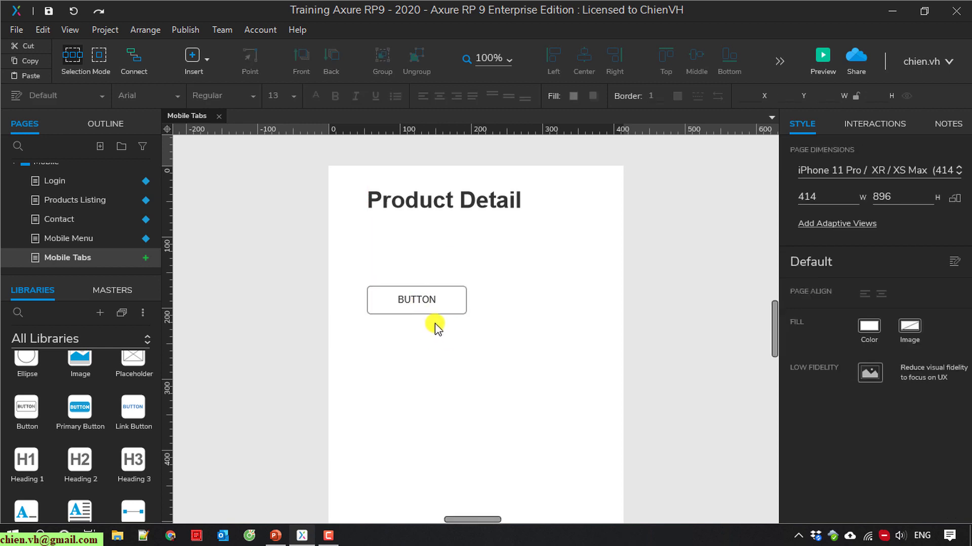
click(434, 296)
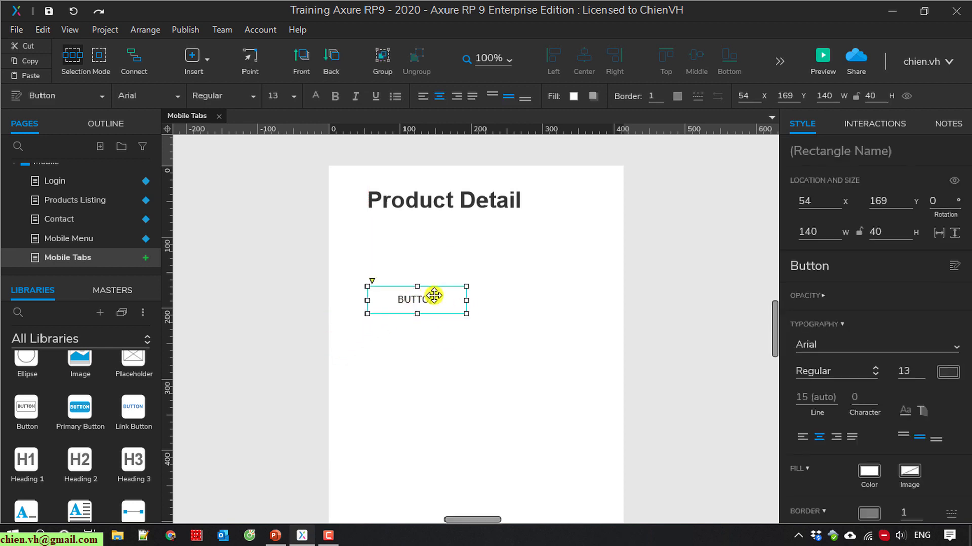
drag(434, 296, 413, 280)
click(445, 360)
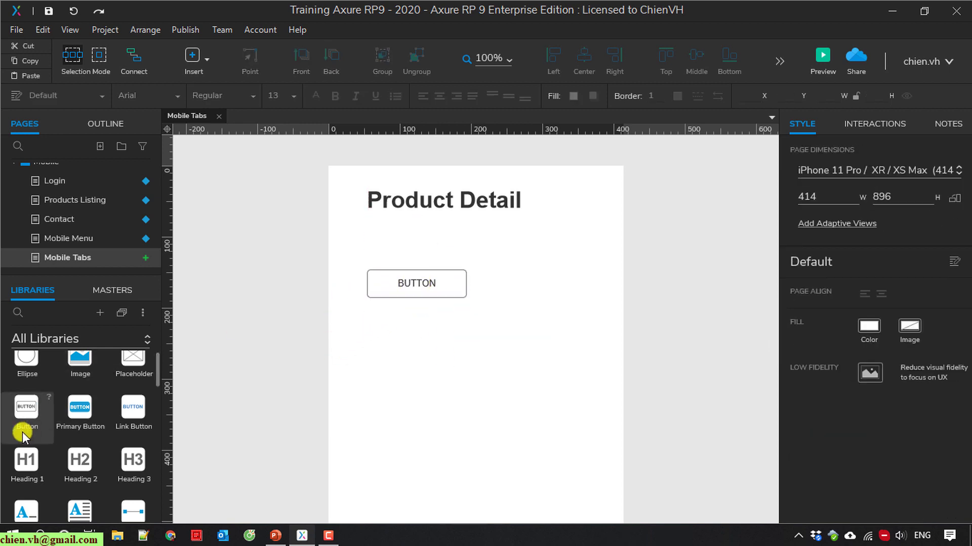
Step: Place a second Button widget flush against the first one's right edge, at about x 194, y 146
drag(23, 432, 470, 268)
click(405, 282)
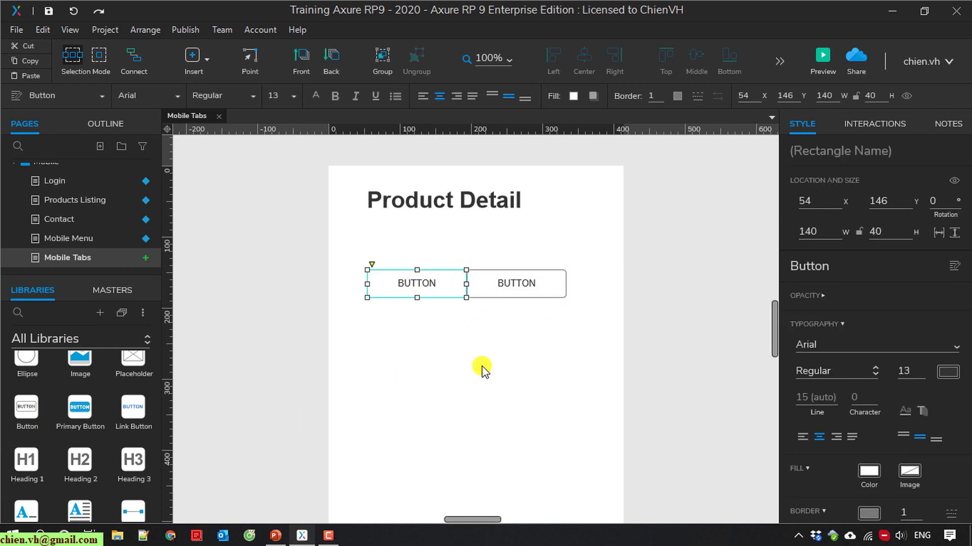
click(481, 368)
Step: Change the left button's text to "Product Detail 1"
click(429, 283)
right_click(429, 283)
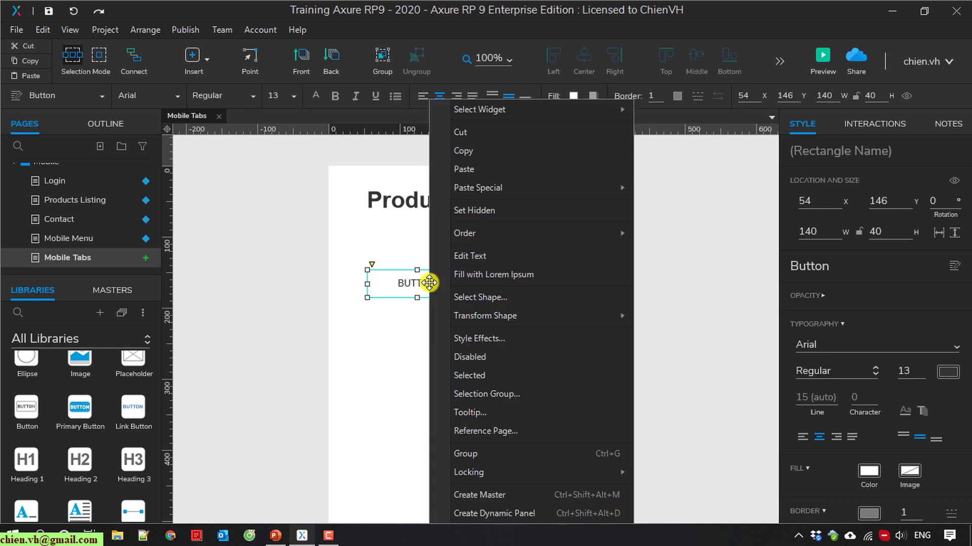
click(480, 255)
text(Produc)
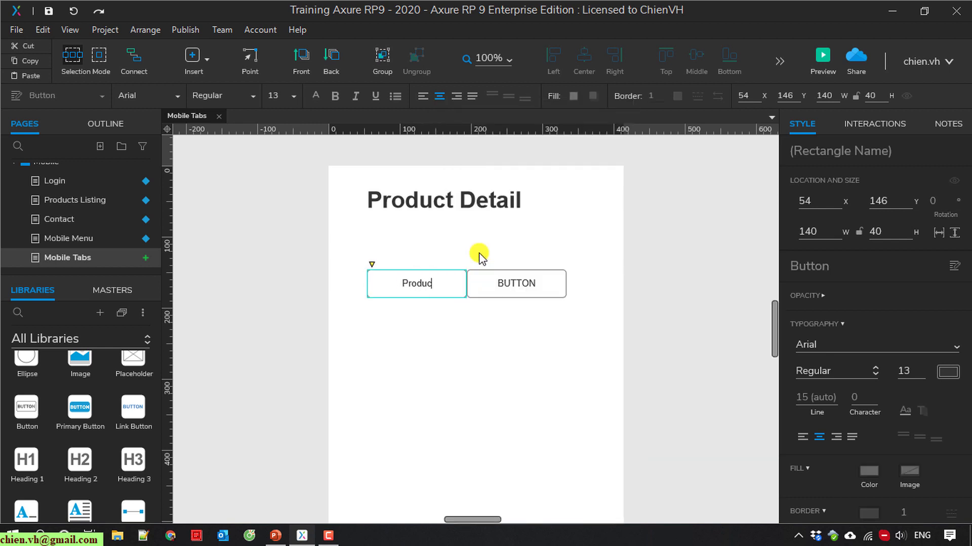
text(t Detail 1)
Step: Change the right button's text to "Product Detail 2"
click(495, 281)
right_click(497, 282)
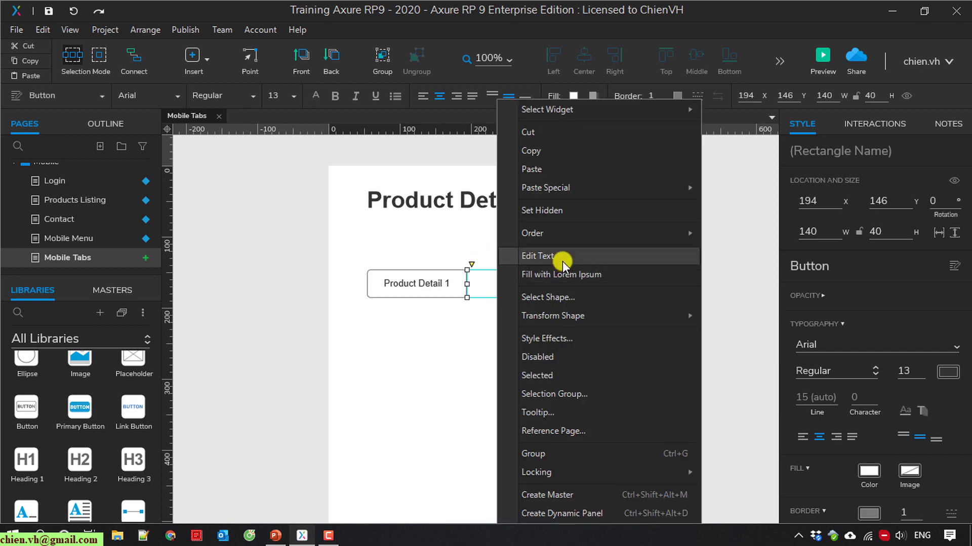
click(563, 261)
text(Product )
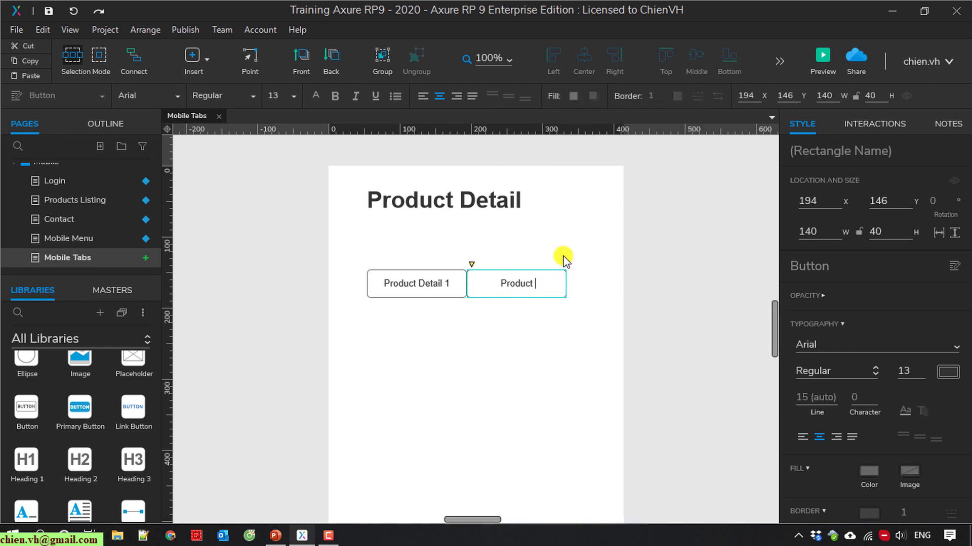
text(Detail 2)
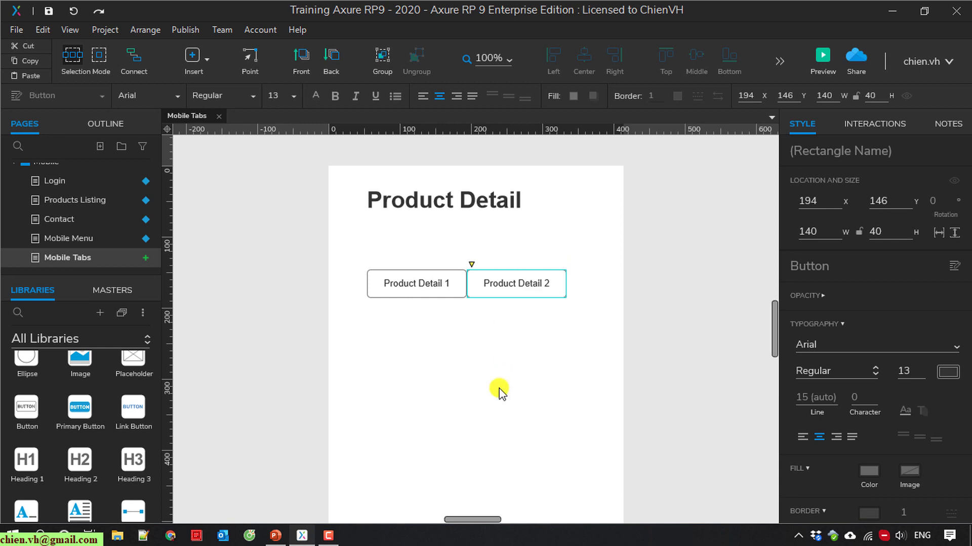
click(501, 392)
Step: Name the "Product Detail 1" button widget Tab1
click(445, 282)
click(463, 339)
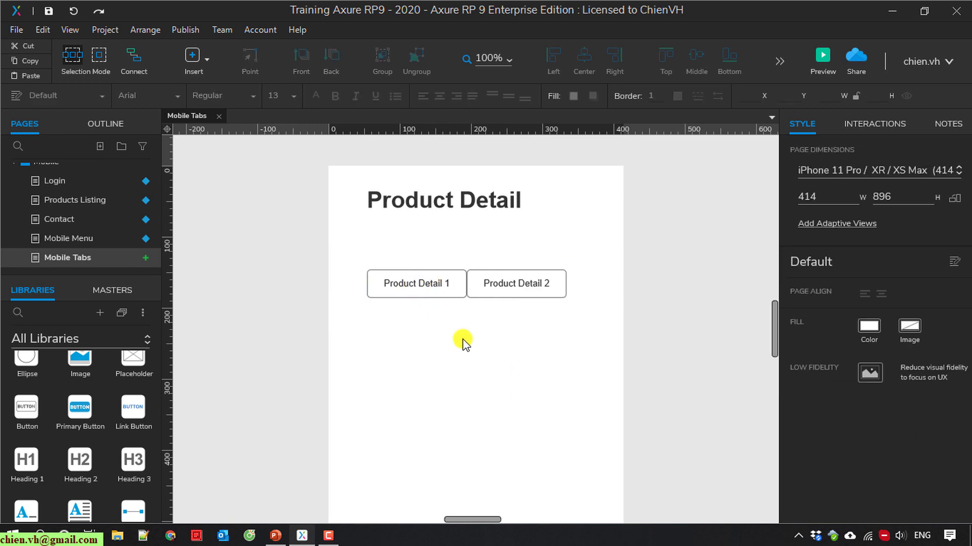
click(426, 281)
click(855, 157)
text(Tab1)
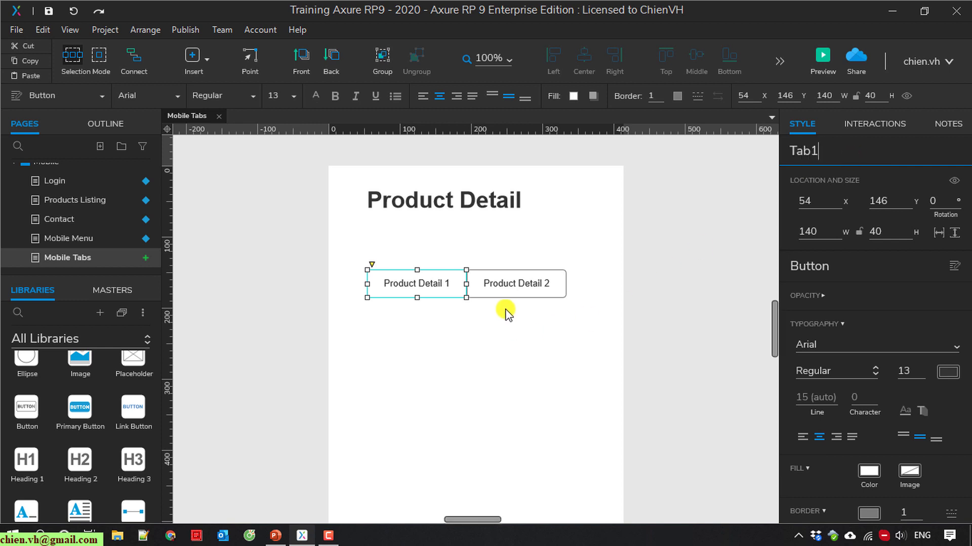
Step: Name the "Product Detail 2" button widget Tab2
click(506, 284)
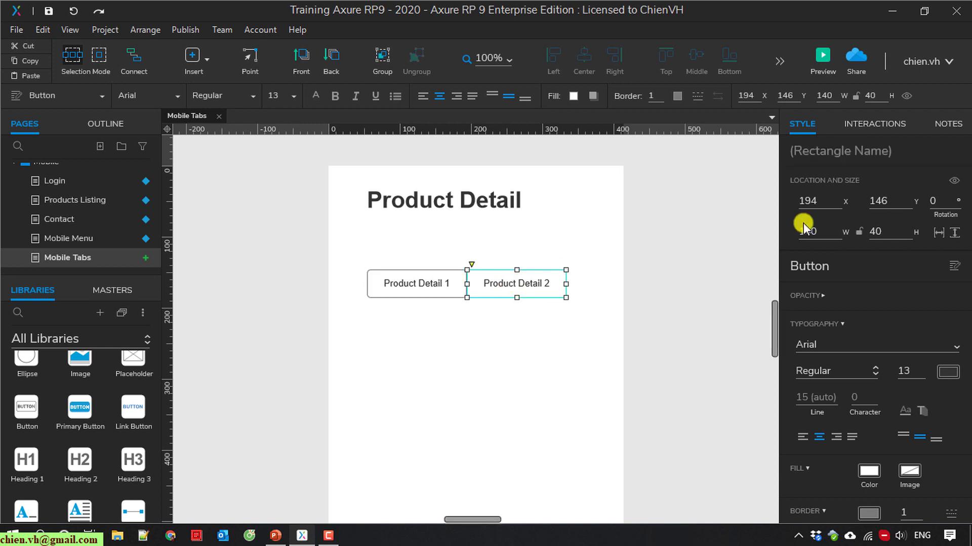
click(833, 160)
text(Tab2)
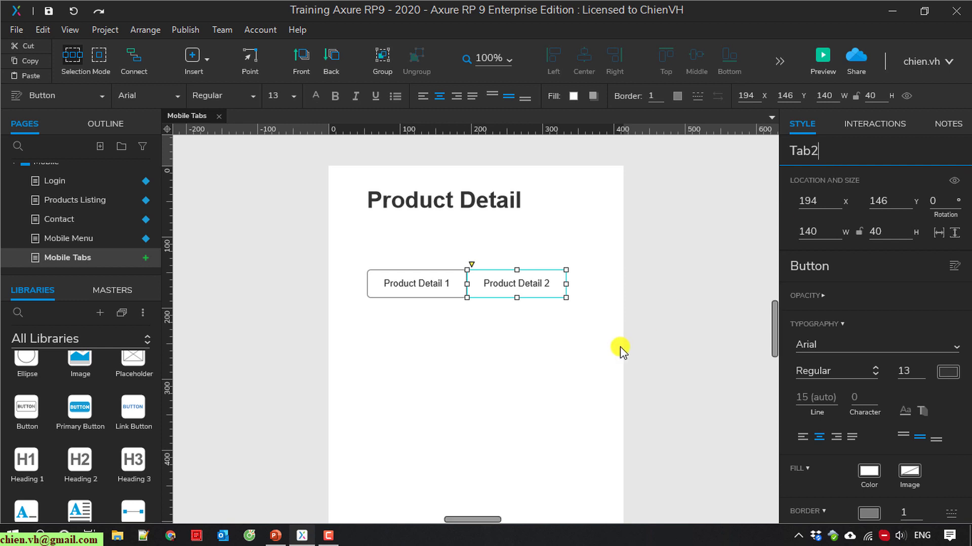
click(546, 381)
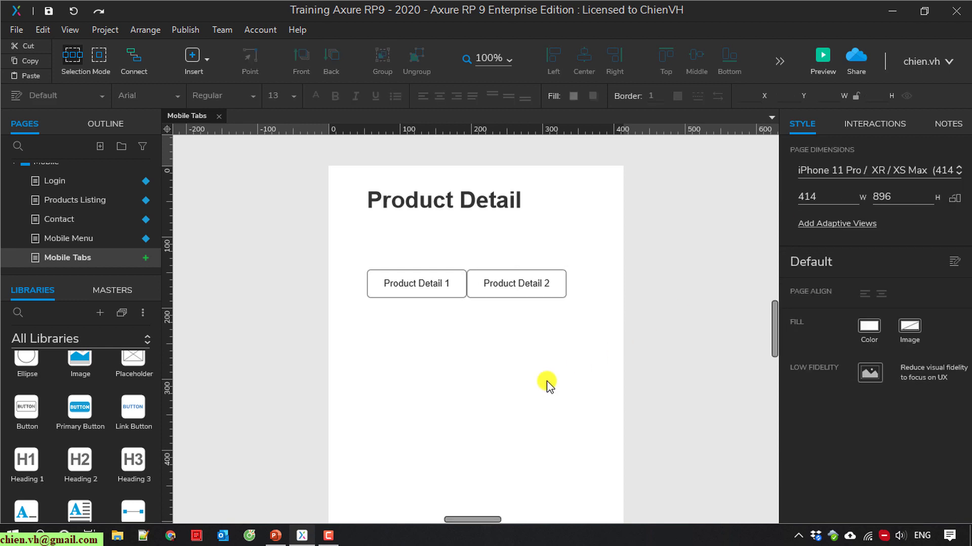
Step: Turn off corner rounding for the two bottom corners of both tab buttons
drag(350, 252, 645, 375)
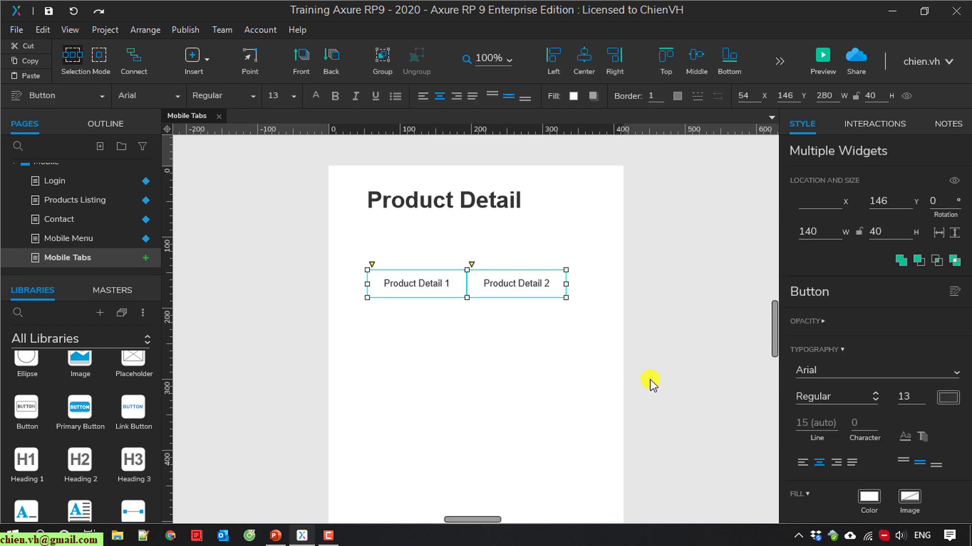
scroll(905, 357, down, 3)
scroll(905, 358, down, 1)
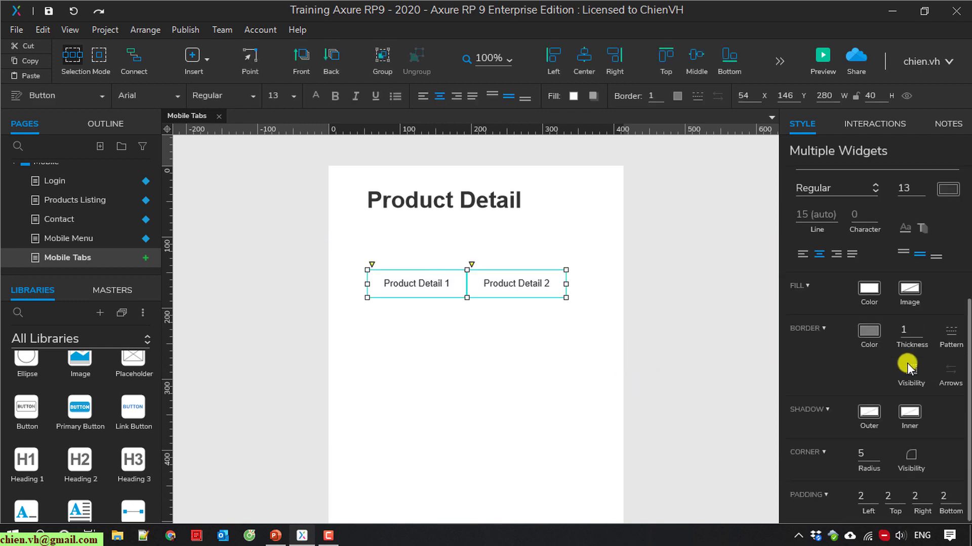
click(913, 457)
click(918, 502)
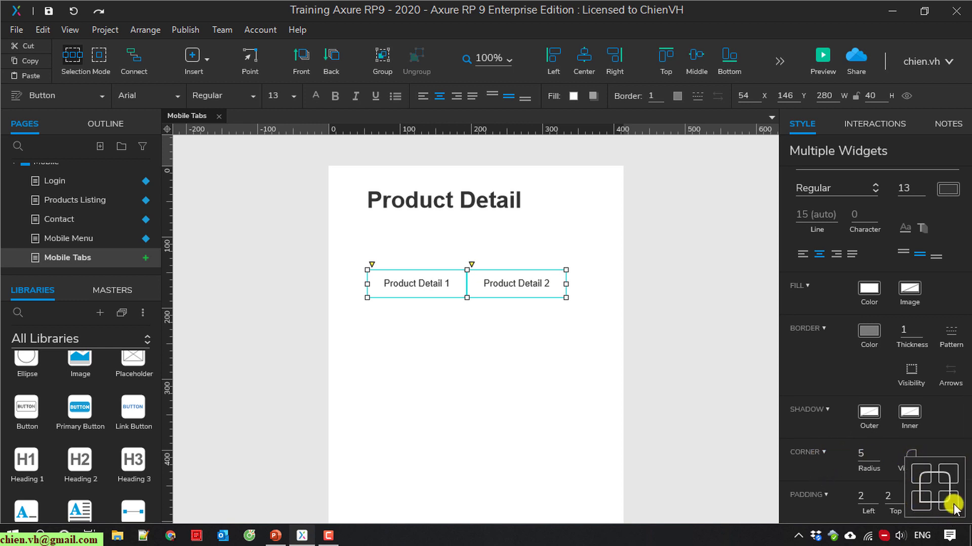
click(525, 395)
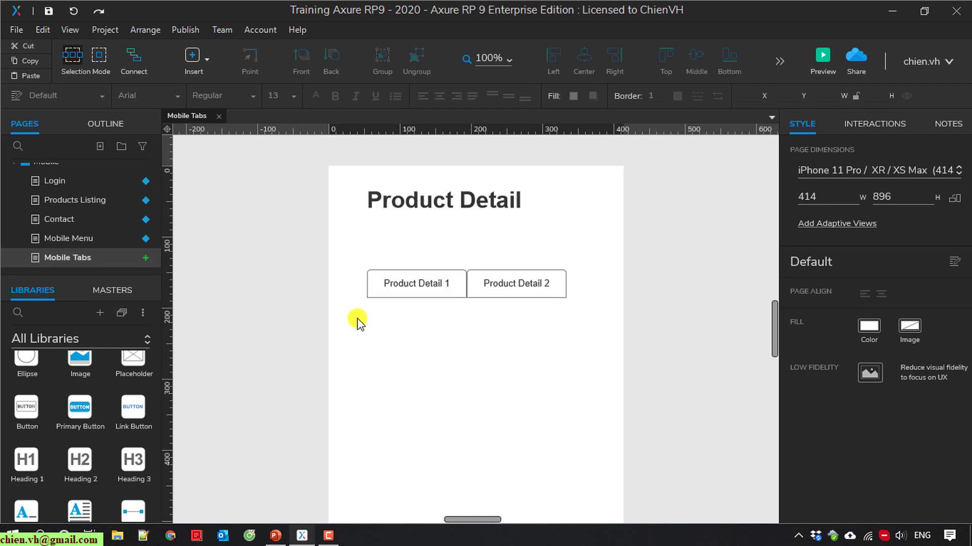
Step: Place a Box 2 widget directly below the tab buttons at about x 54, y 186, and dismiss the mail notification
scroll(99, 423, up, 3)
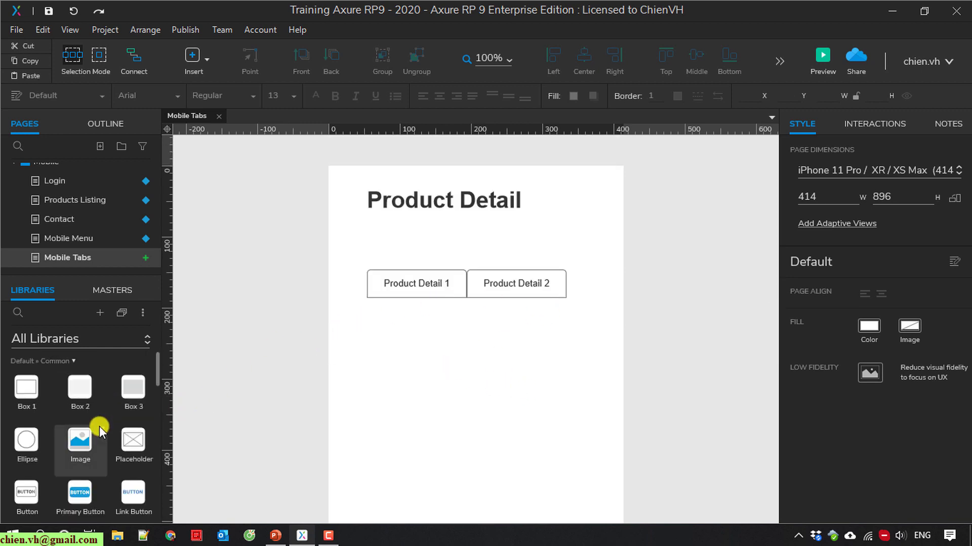
drag(82, 391, 364, 302)
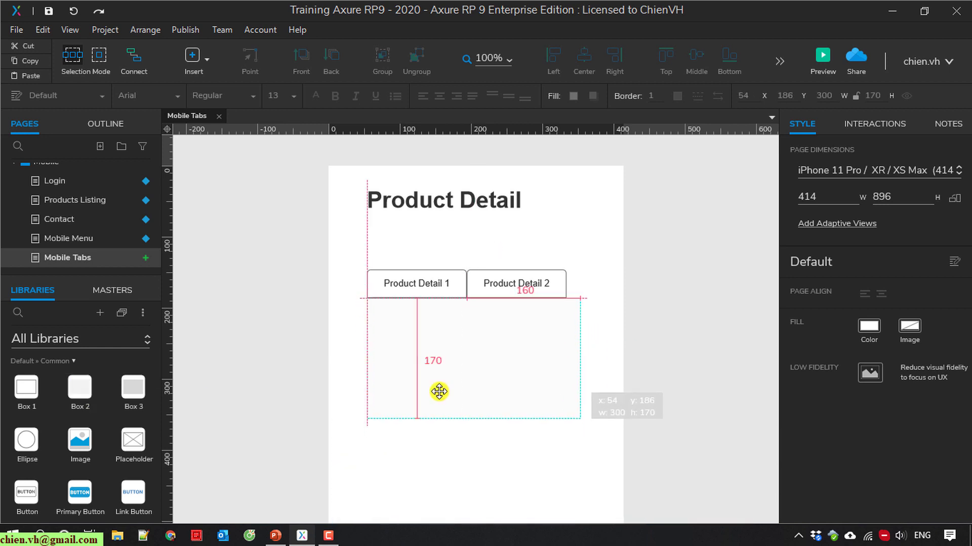
click(471, 464)
click(500, 340)
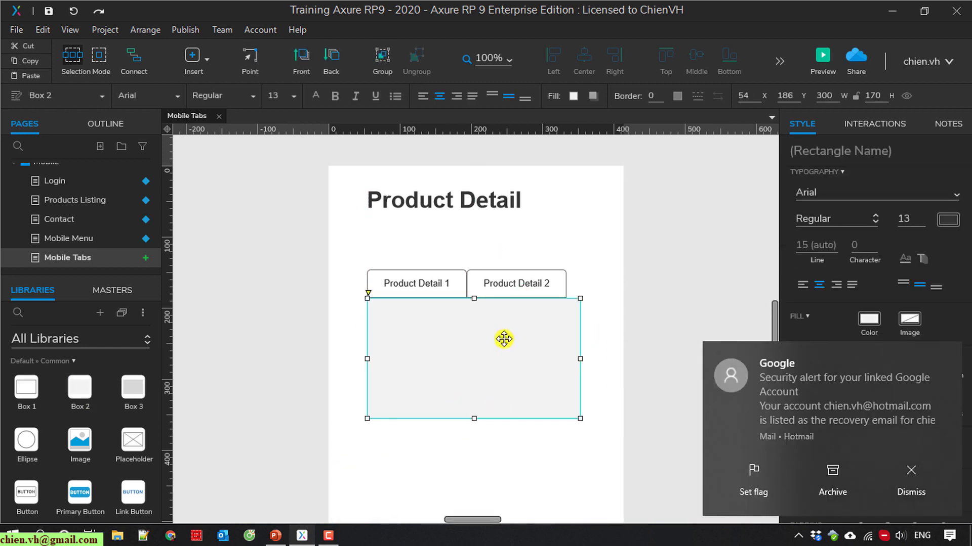
click(915, 470)
click(914, 483)
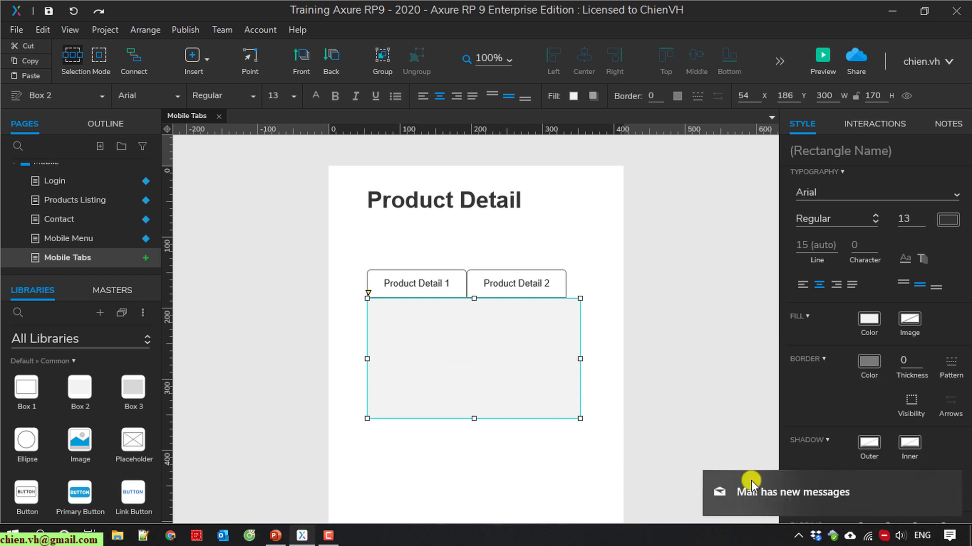
click(497, 439)
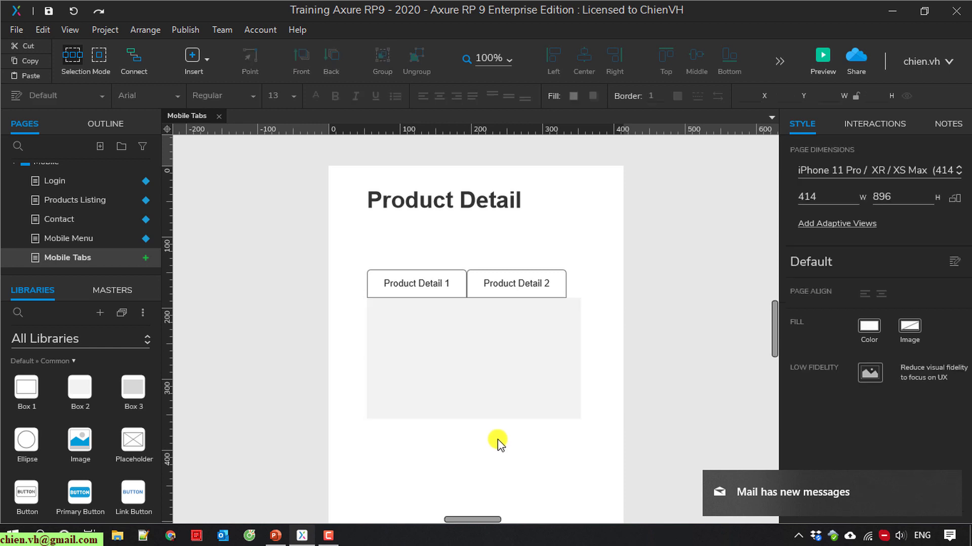
Step: Stretch the grey box downward to a height of about 303 px
click(467, 388)
scroll(467, 388, down, 3)
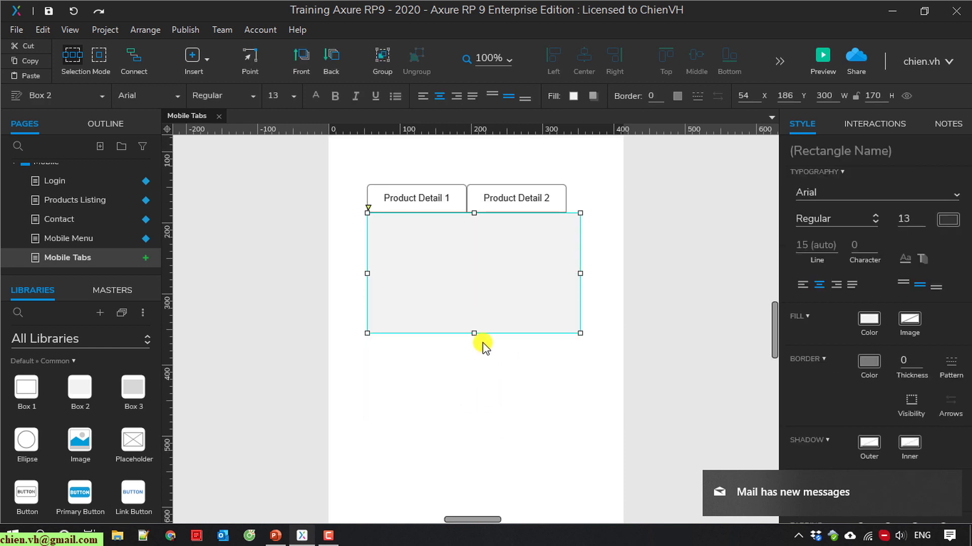
drag(474, 332, 458, 428)
click(358, 187)
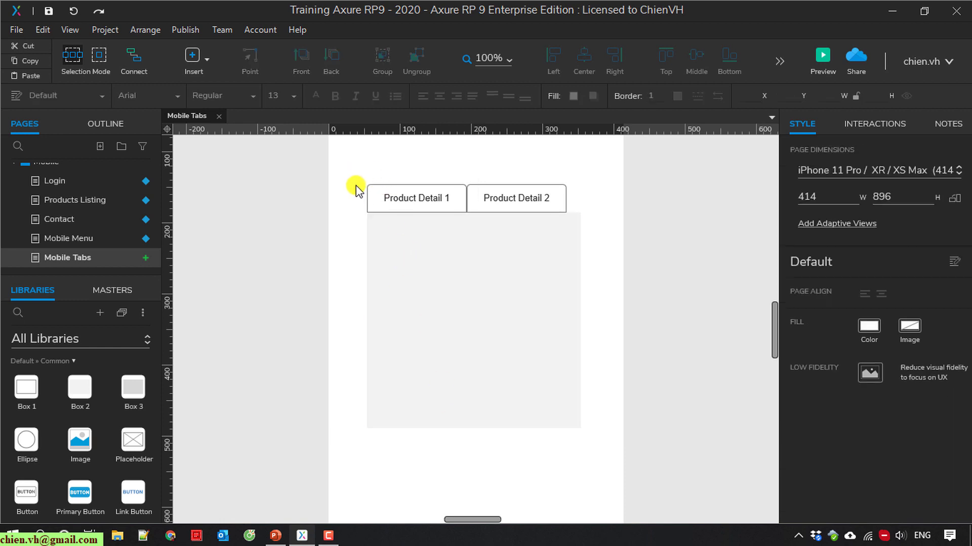
Step: Shift the heading, tab buttons and grey box left to about x 29, and widen the box to about 356 px
scroll(354, 197, up, 3)
drag(346, 180, 428, 278)
drag(667, 520, 632, 506)
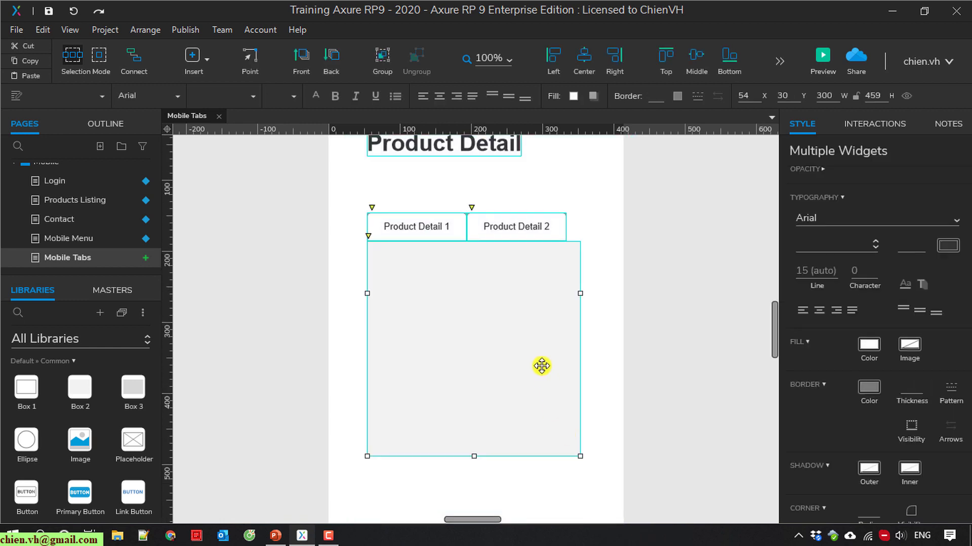
drag(526, 352, 605, 349)
click(590, 321)
click(451, 308)
click(557, 477)
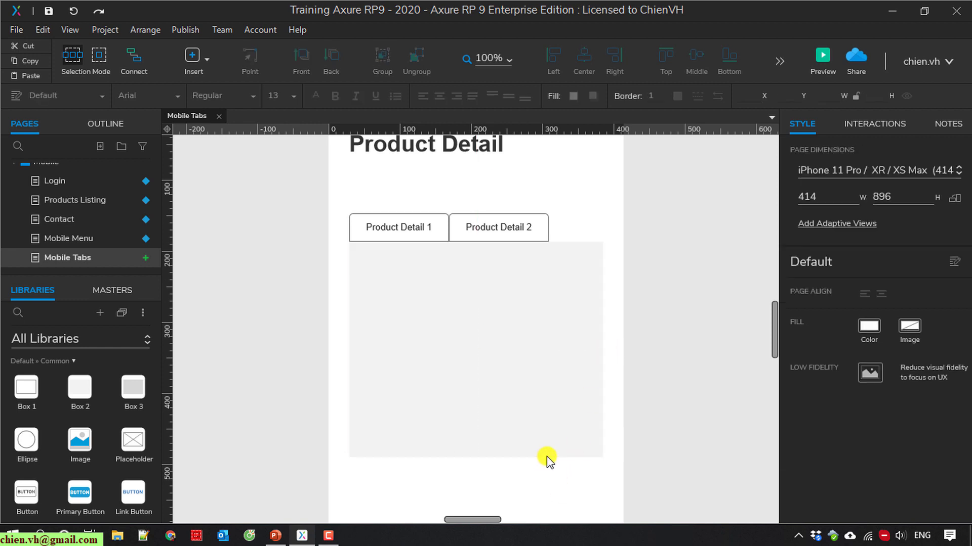
Step: Name the grey box below the tabs "Product Detail 1 - Content"
scroll(432, 328, up, 2)
scroll(521, 313, down, 2)
click(471, 317)
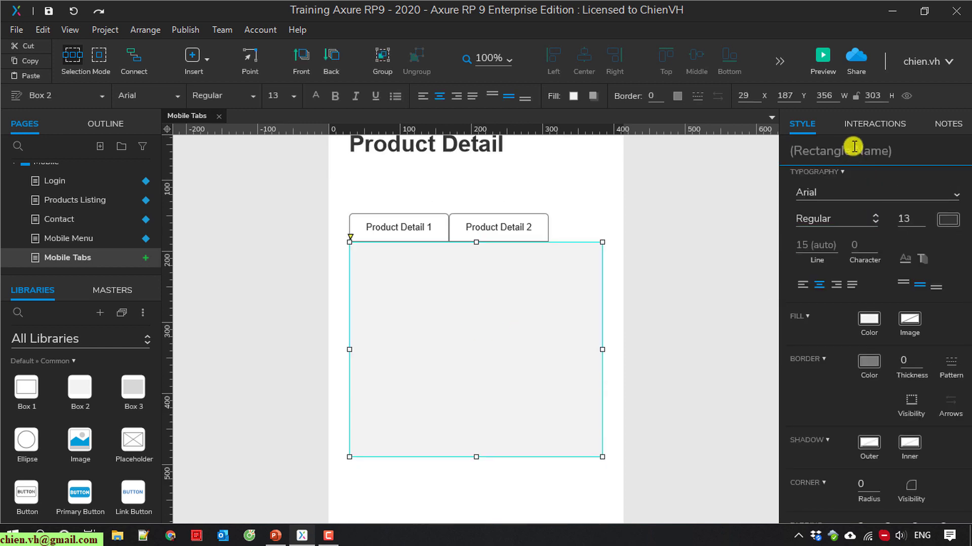
text(Product Detail 1 - Content)
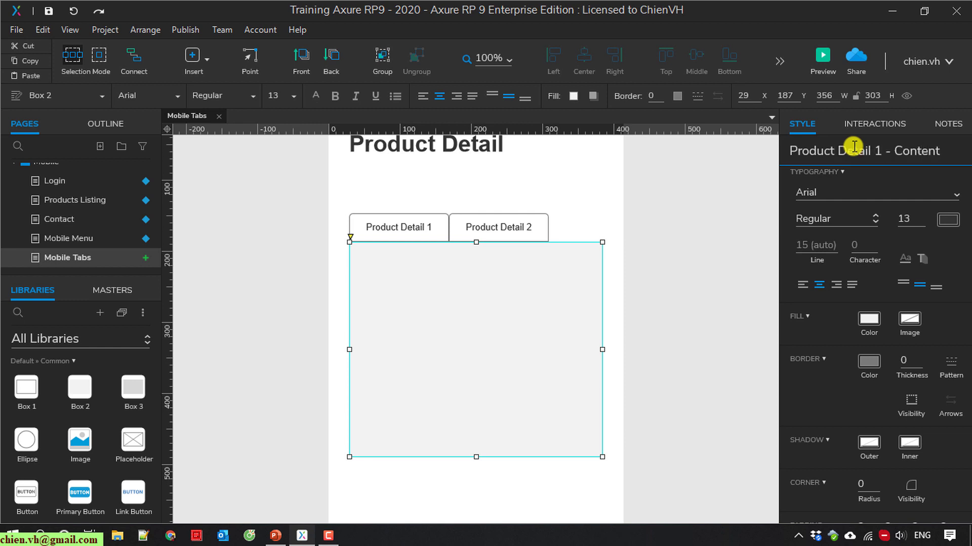
click(855, 147)
click(670, 336)
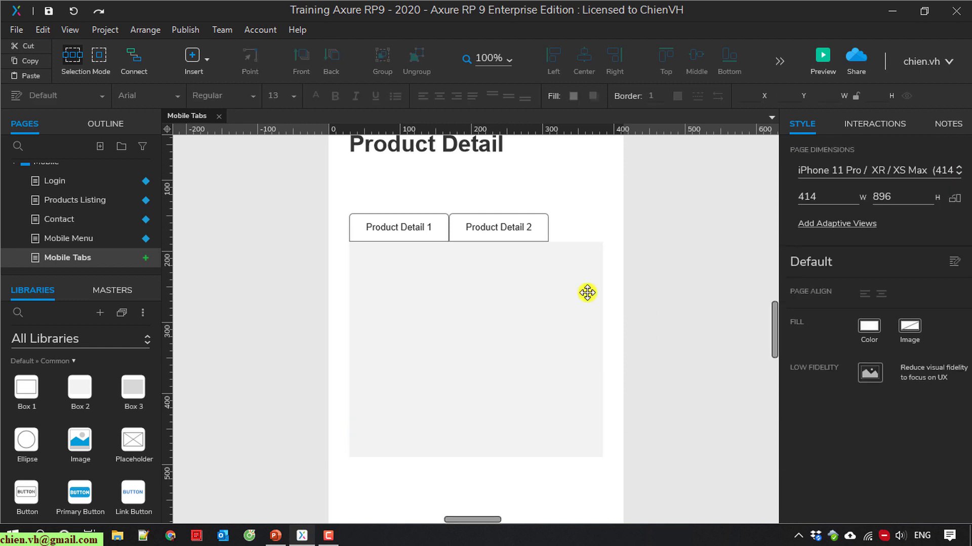
Step: Duplicate the grey content box below the original at about y 508 and name the copy "Product Detail 2 - Content"
click(439, 359)
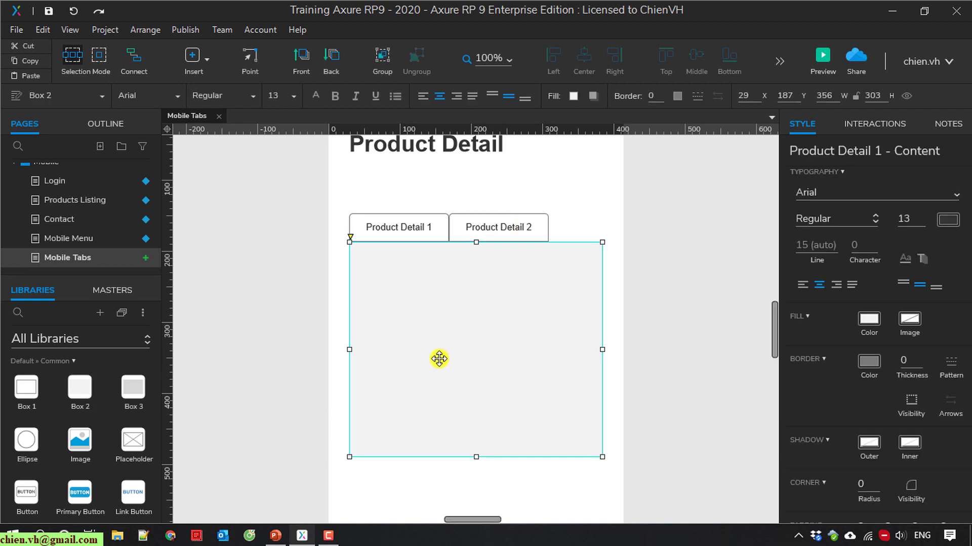
drag(443, 357, 493, 471)
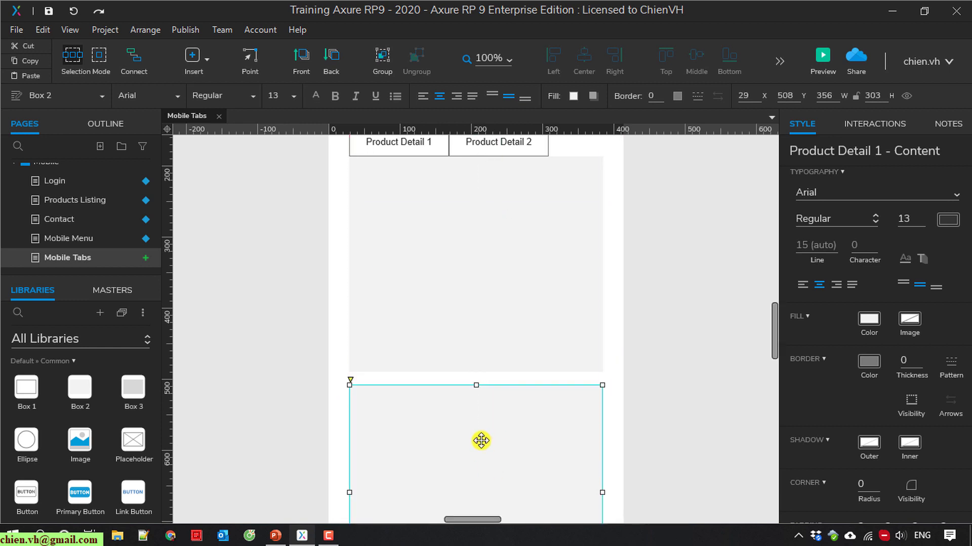
click(929, 150)
key(Left)
key(Left)
key(Left)
key(Left)
key(Left)
key(Left)
key(Left)
key(Left)
key(Left)
key(Left)
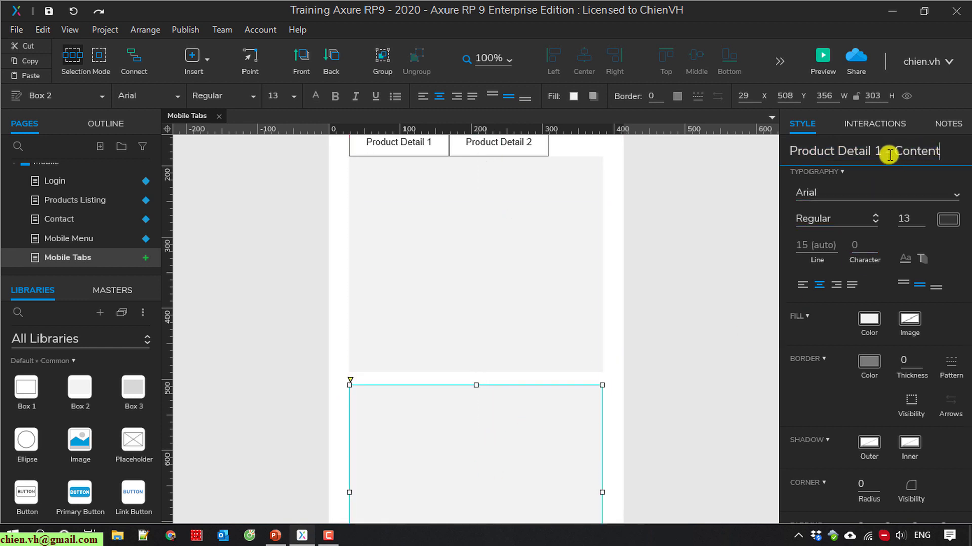
key(BackSpace)
text(2)
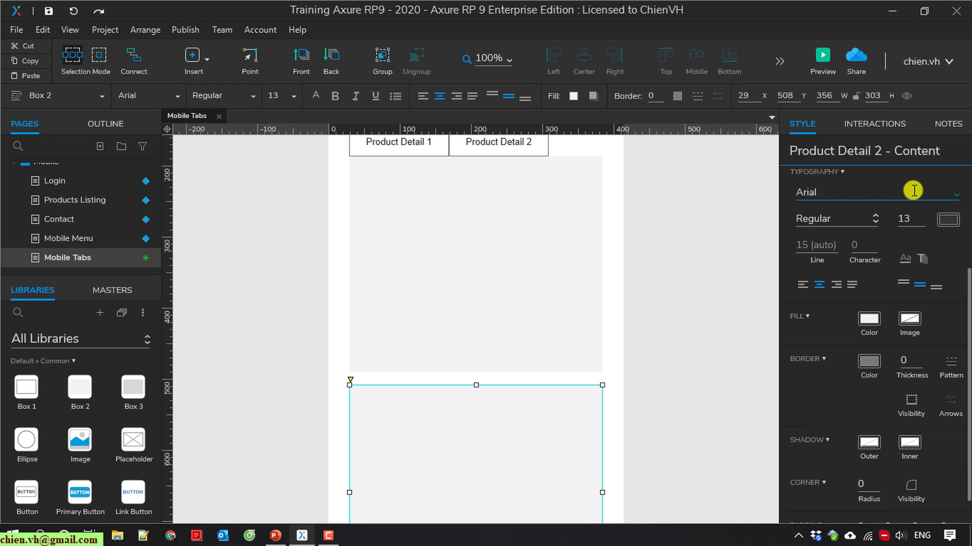
click(511, 260)
click(520, 421)
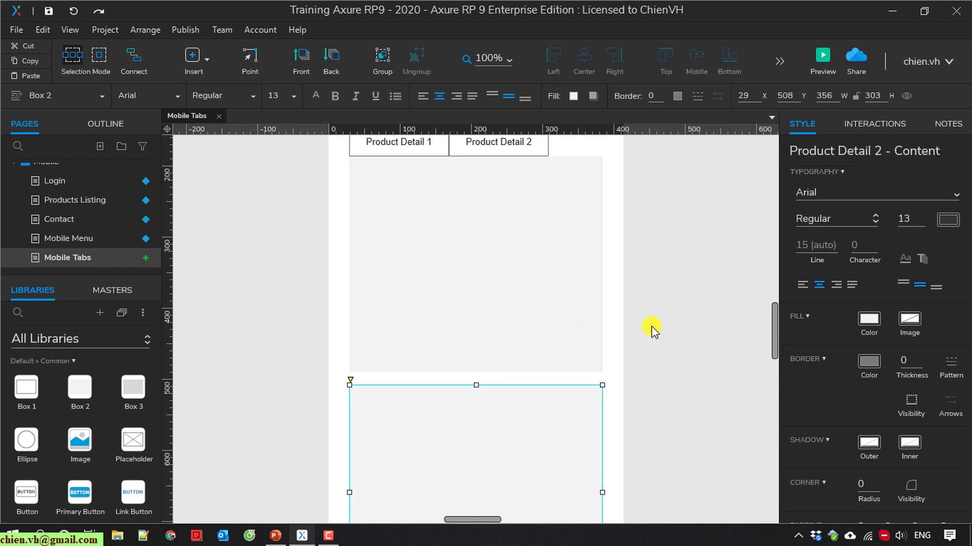
click(669, 312)
Step: Convert the Product Detail 1 - Content box into a dynamic panel and name it "Dynamic Panel 1"
scroll(672, 314, up, 3)
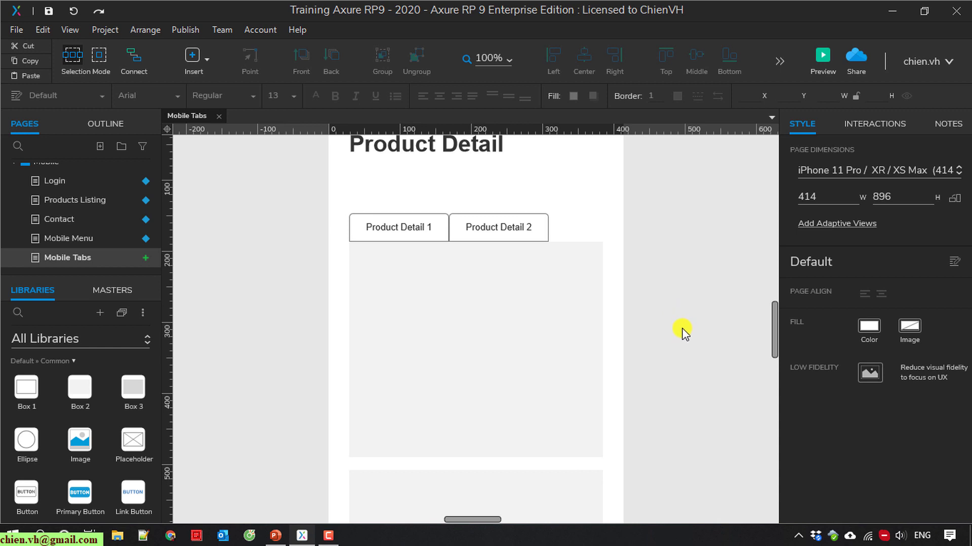
scroll(685, 334, down, 3)
scroll(678, 325, up, 3)
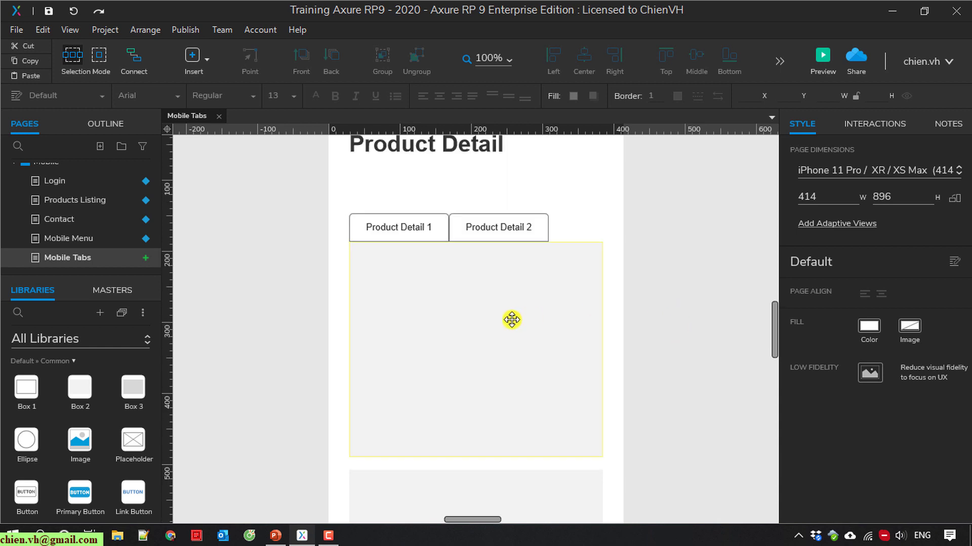
click(444, 296)
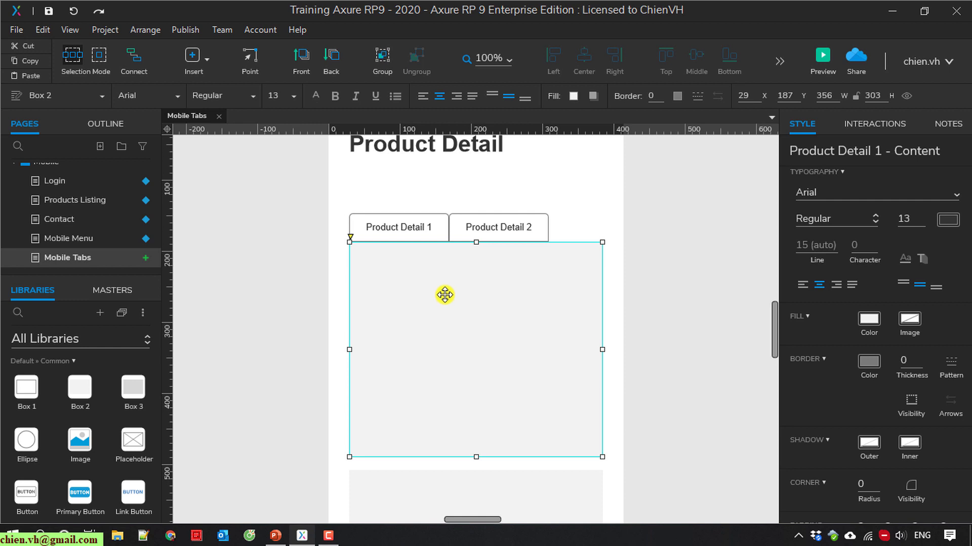
right_click(431, 264)
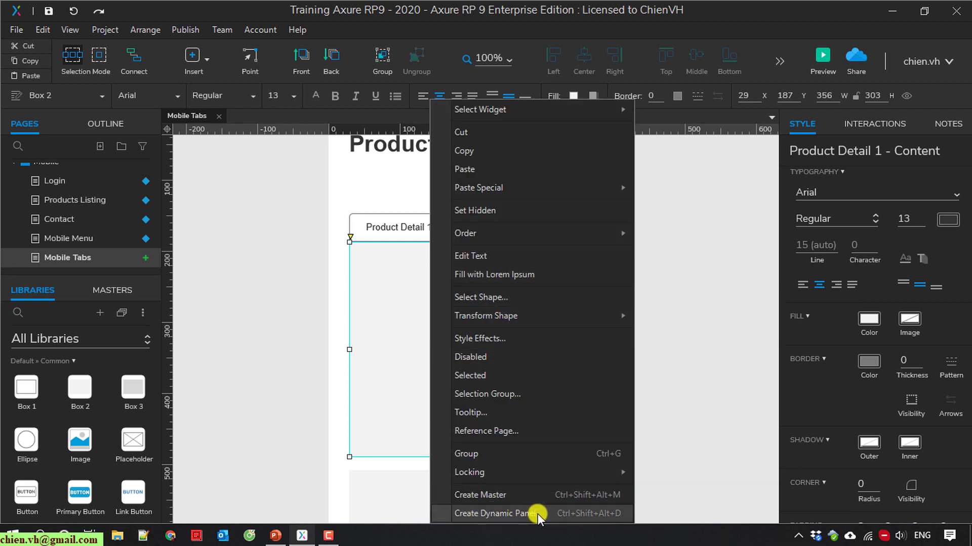
click(551, 514)
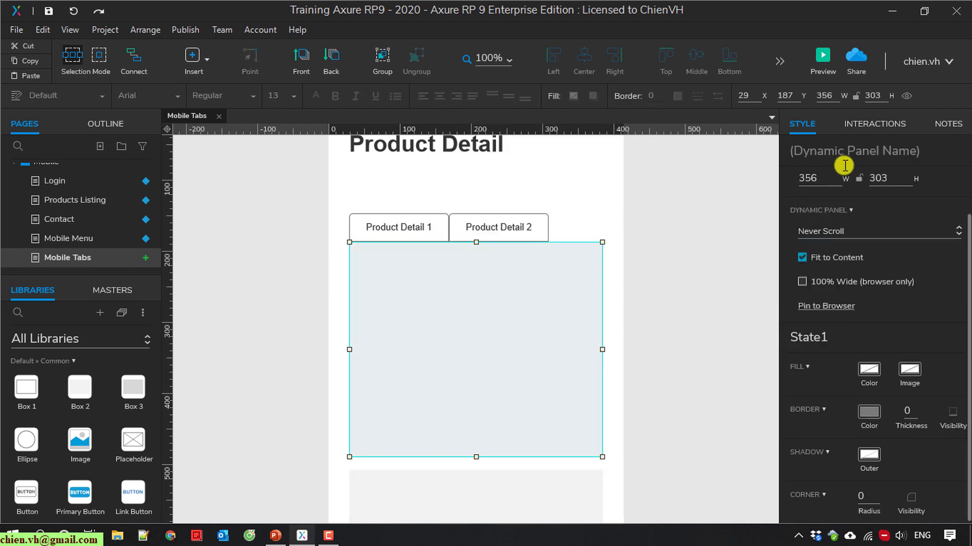
click(845, 150)
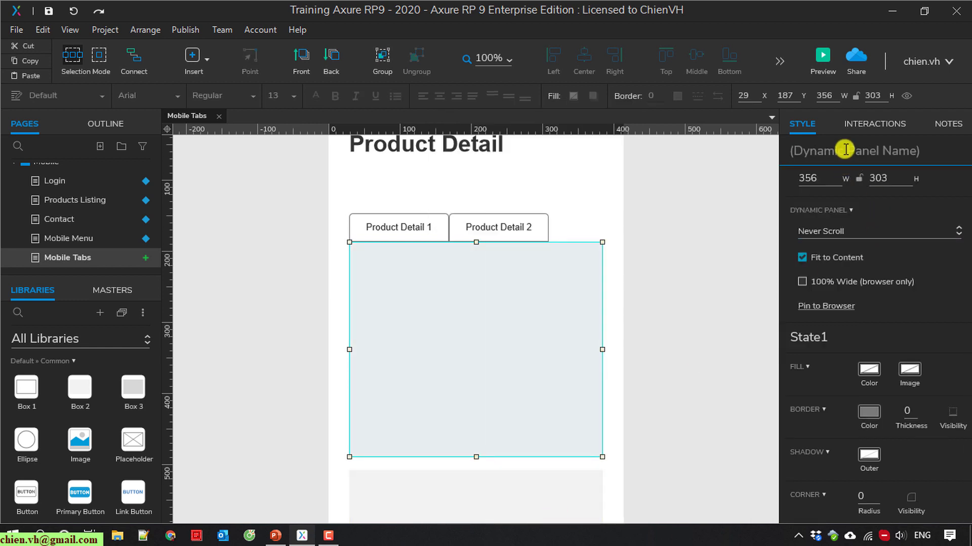
text(Dynamic Panel 1)
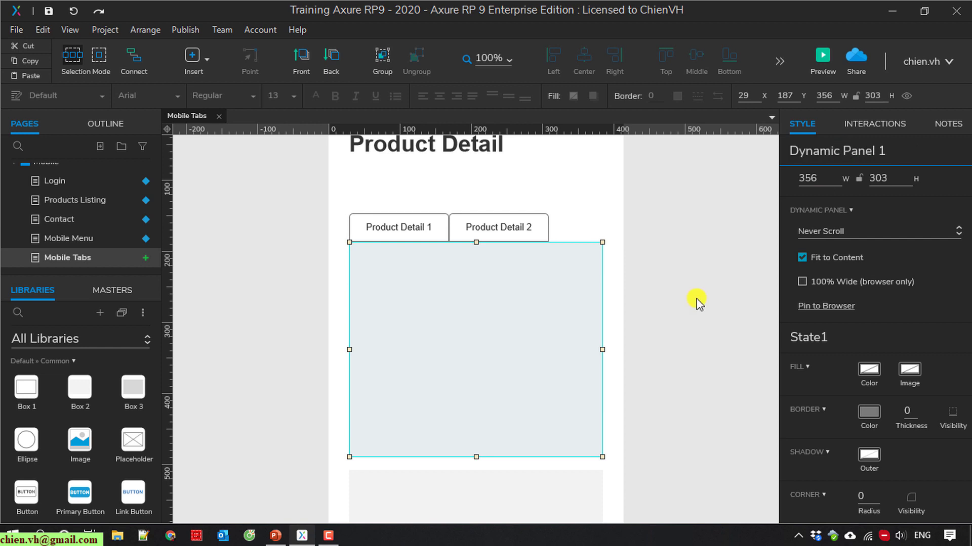
scroll(587, 357, down, 3)
click(649, 321)
Step: Open State1 of Dynamic Panel 1 from an enlarged page outline and add a second state, State2
click(521, 257)
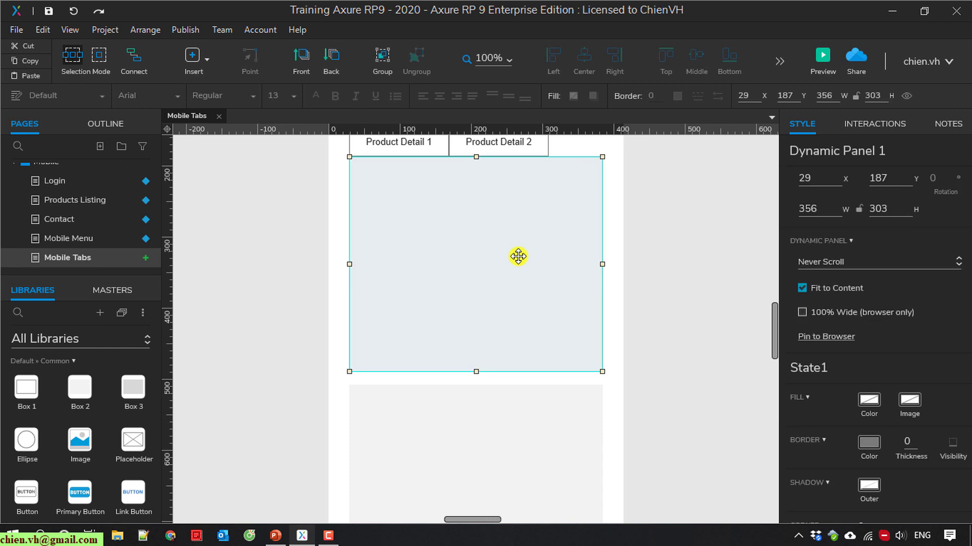
click(114, 124)
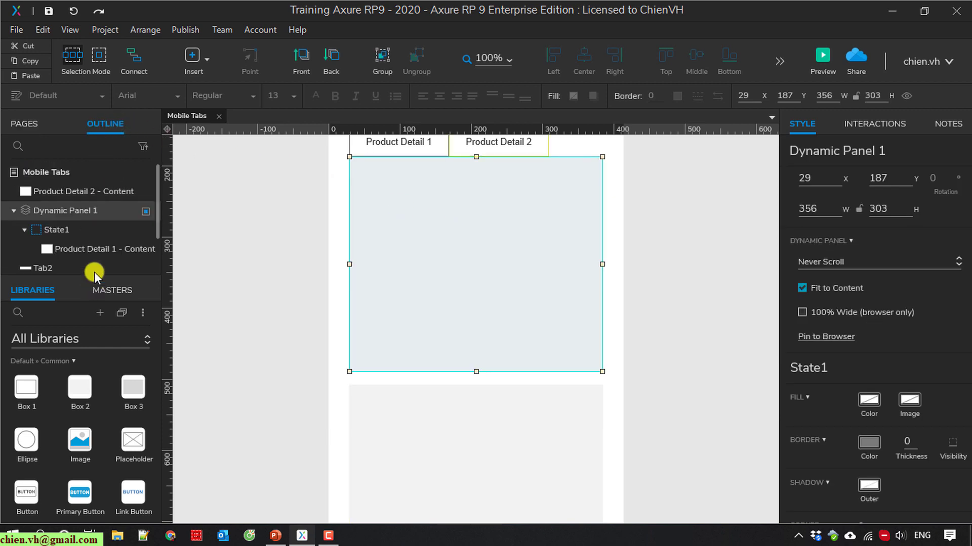
drag(91, 274, 84, 369)
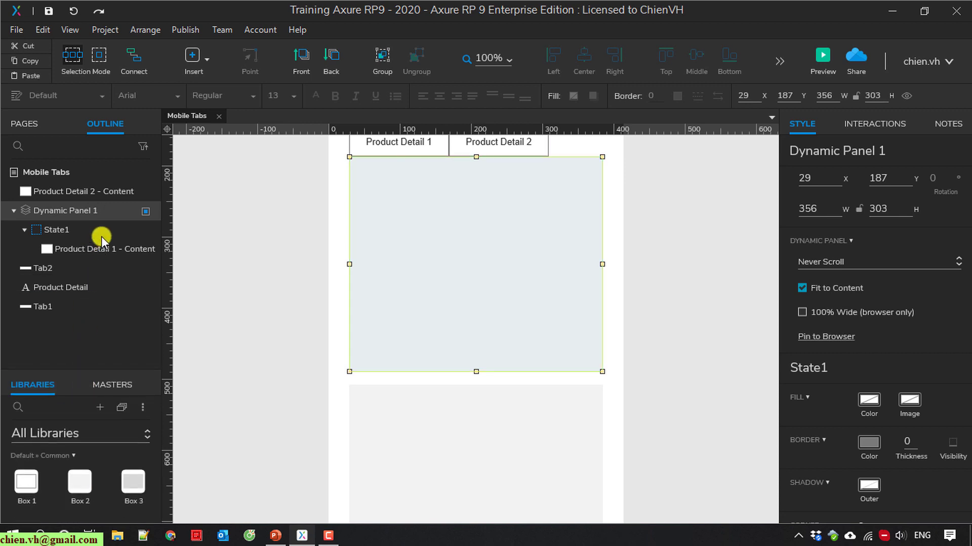
double_click(57, 229)
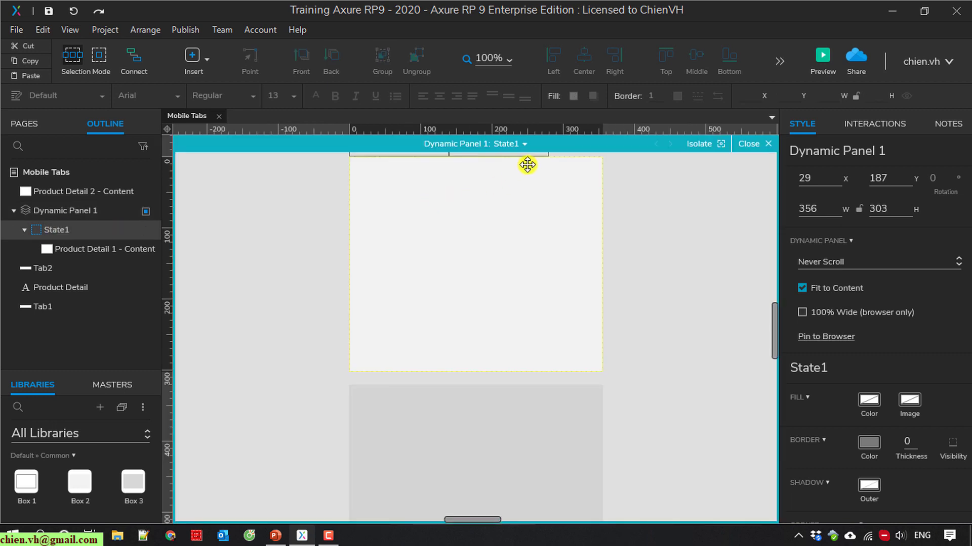
click(526, 146)
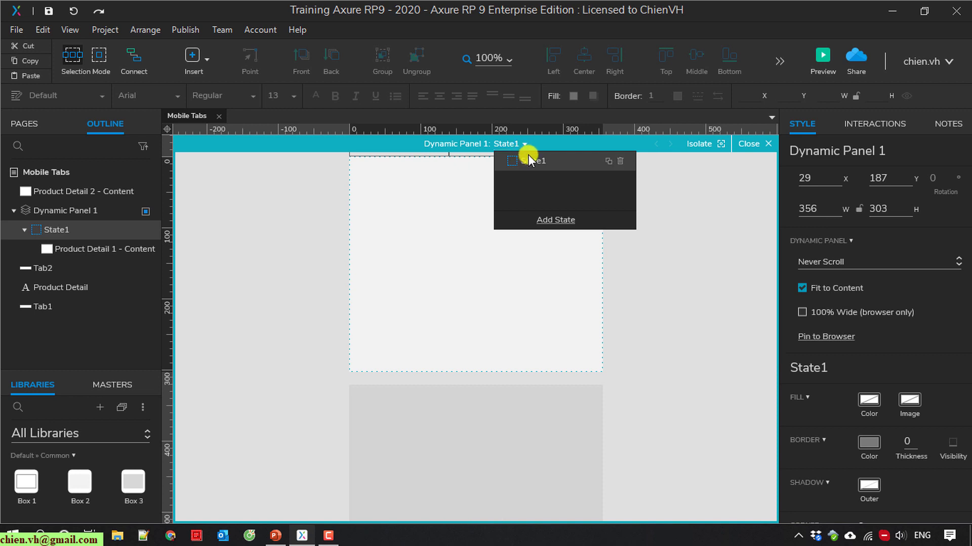
click(556, 219)
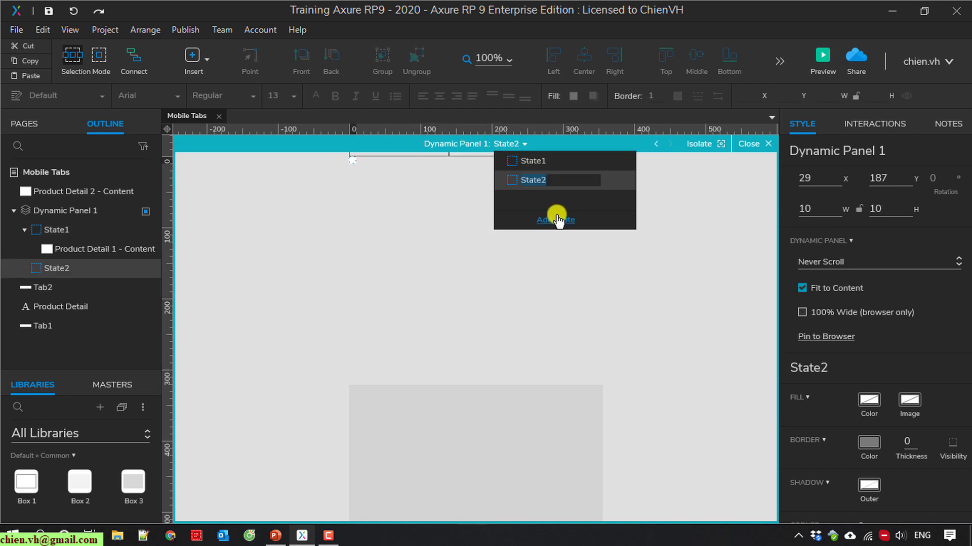
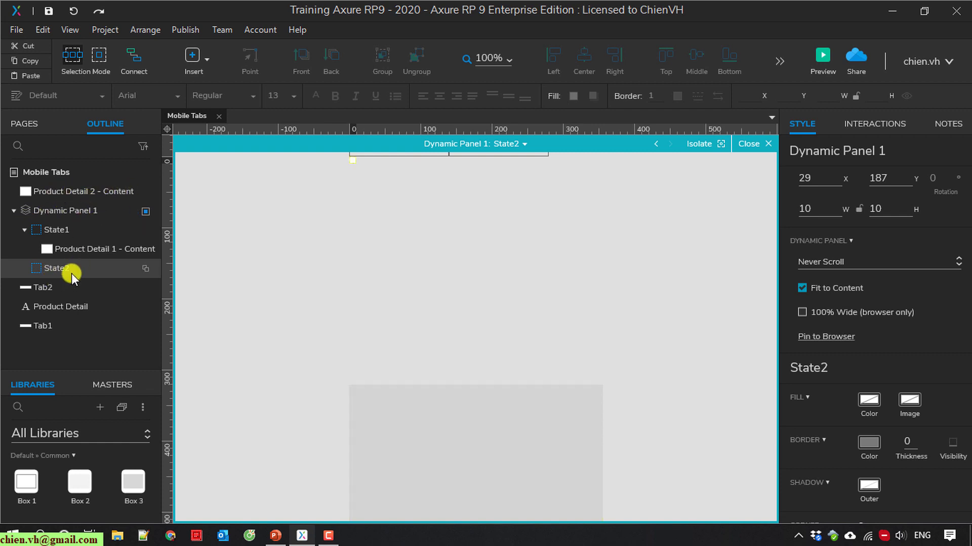
Step: Move the Product Detail 2 - Content box into State2, place it at the panel's origin (0, 0), and leave panel editing
click(72, 191)
drag(72, 190, 79, 282)
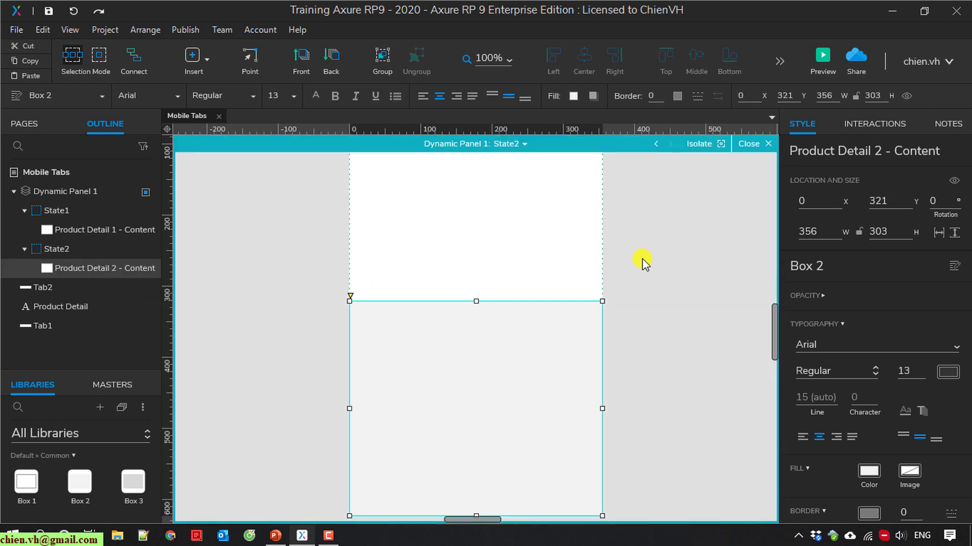
click(668, 269)
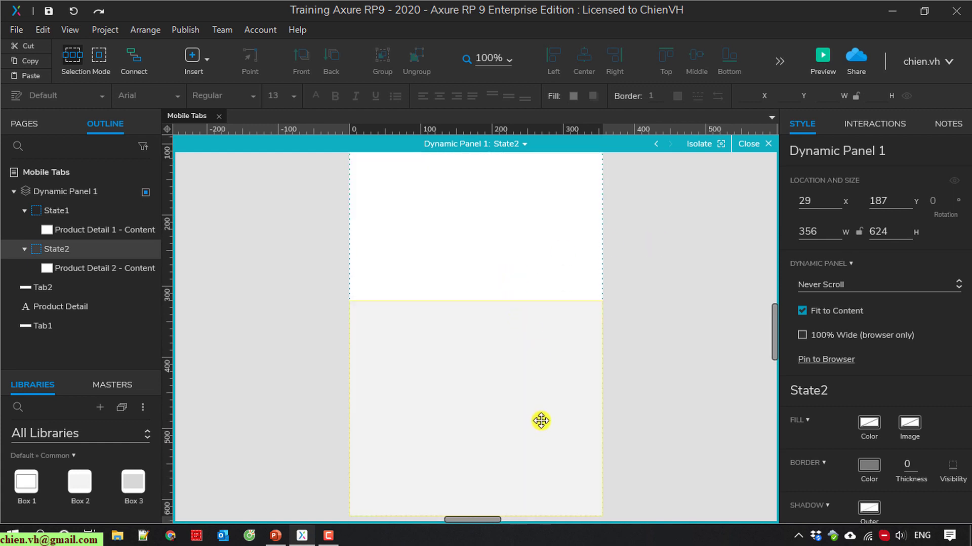
click(541, 395)
drag(503, 460, 481, 228)
click(660, 226)
click(748, 144)
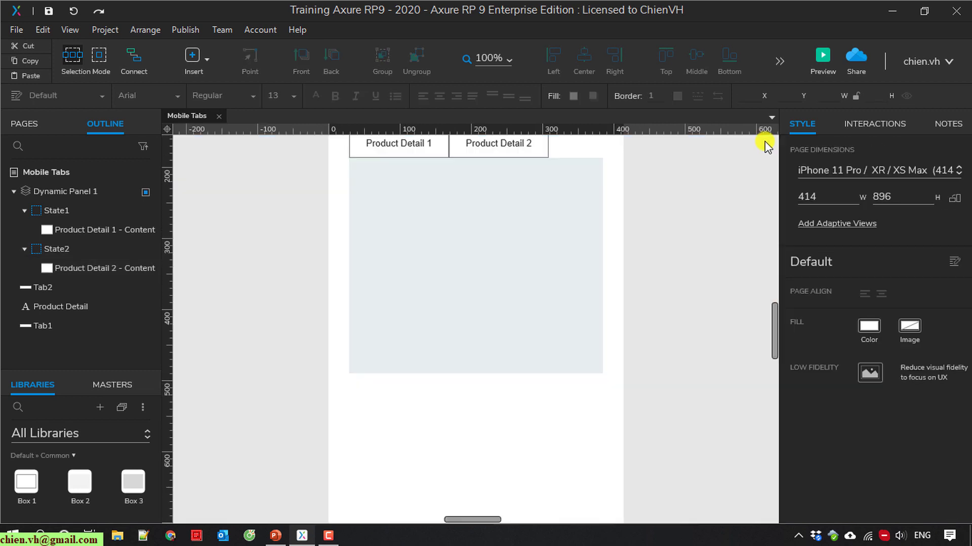
Step: Add the text "PRODUCT DETAIL 01" to the content box in State1 of the dynamic panel
scroll(503, 373, up, 2)
scroll(503, 373, down, 2)
click(84, 230)
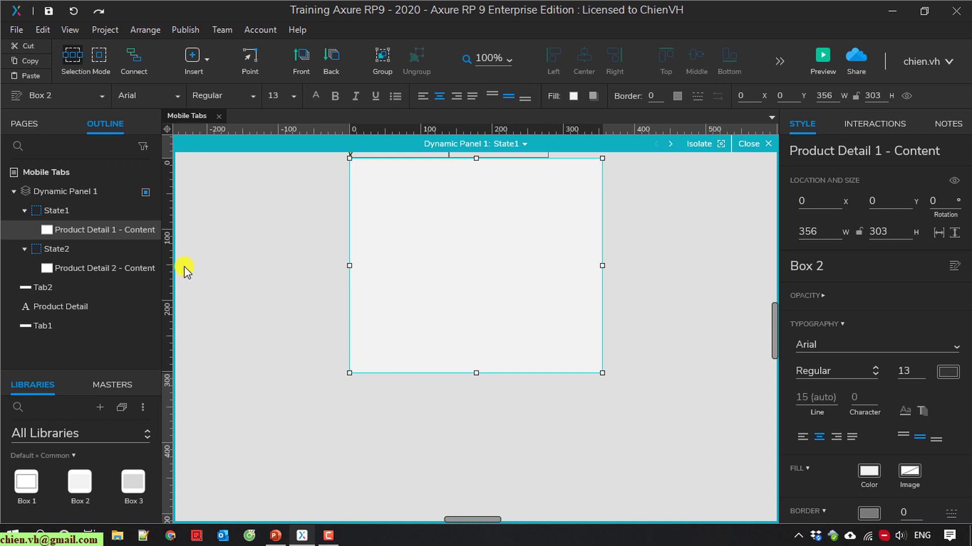
double_click(469, 232)
text(PRODUCT DETAIL)
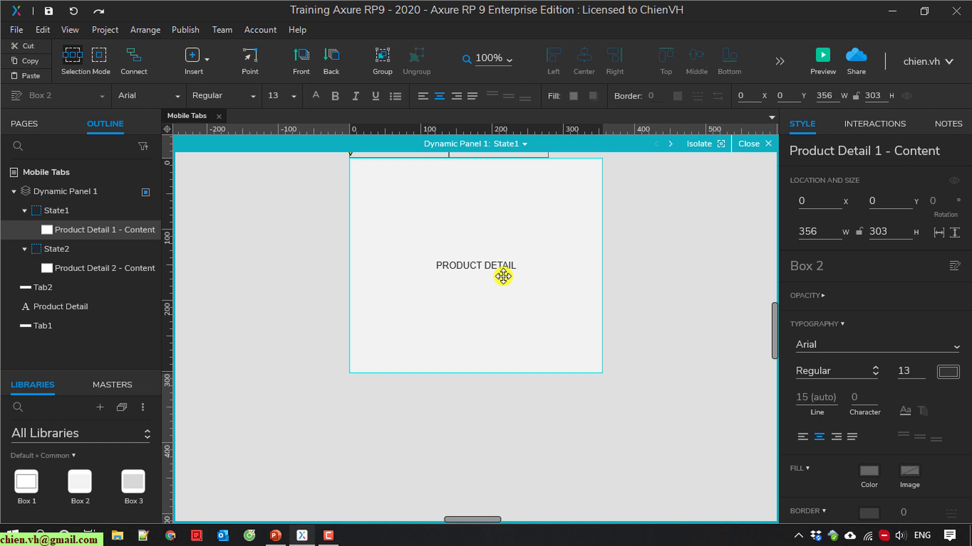
text( 01)
click(655, 276)
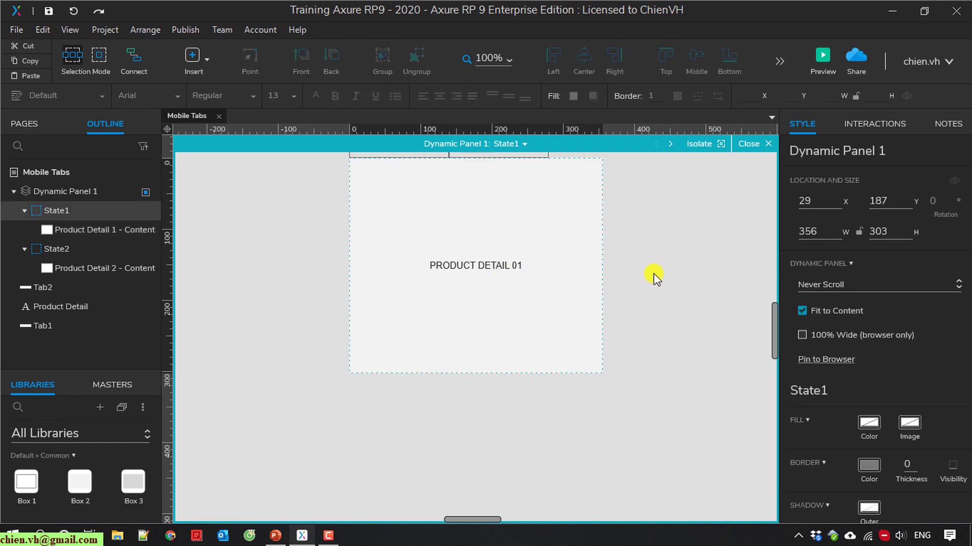
Step: Add the text "PRODUCT DETAIL 02" to the content box in State2
click(91, 268)
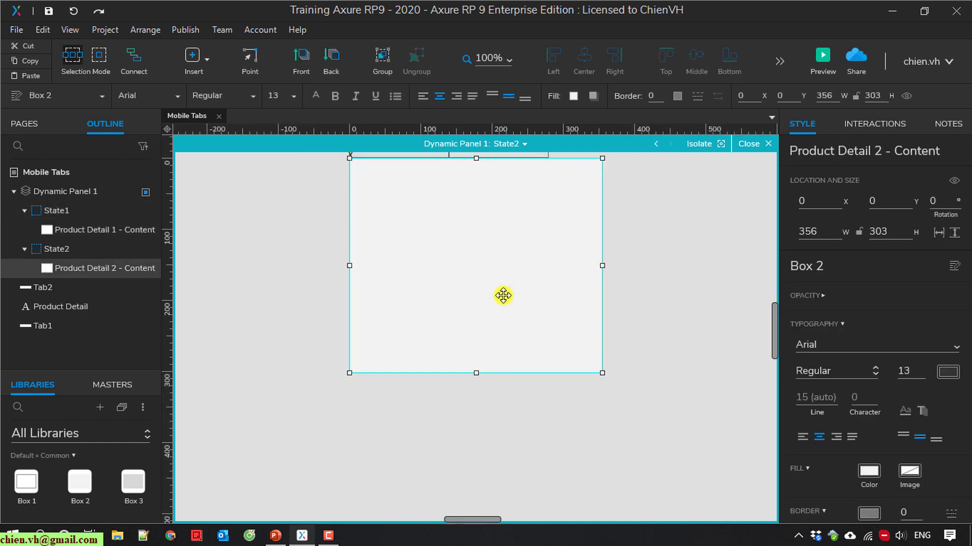
double_click(444, 229)
text(PRID)
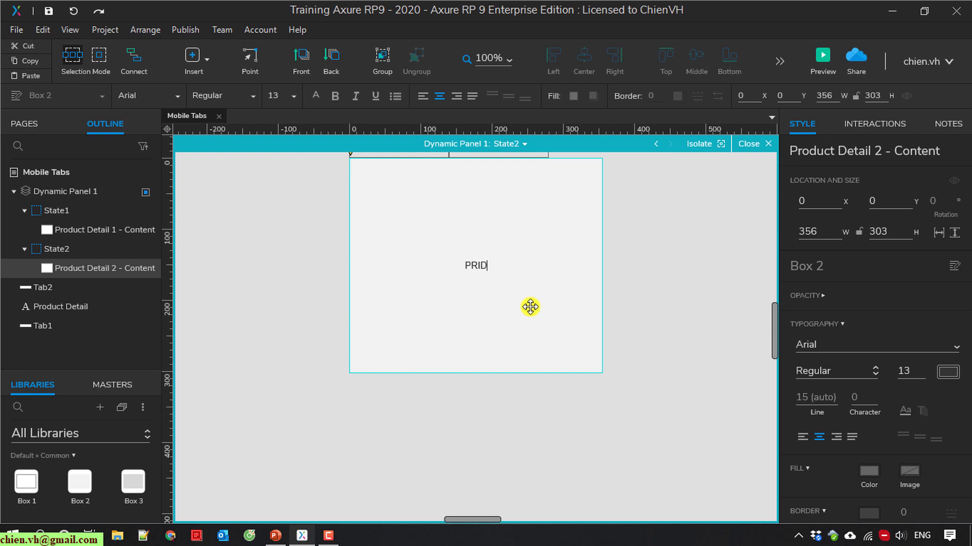
text(DUCT DETAIL 02)
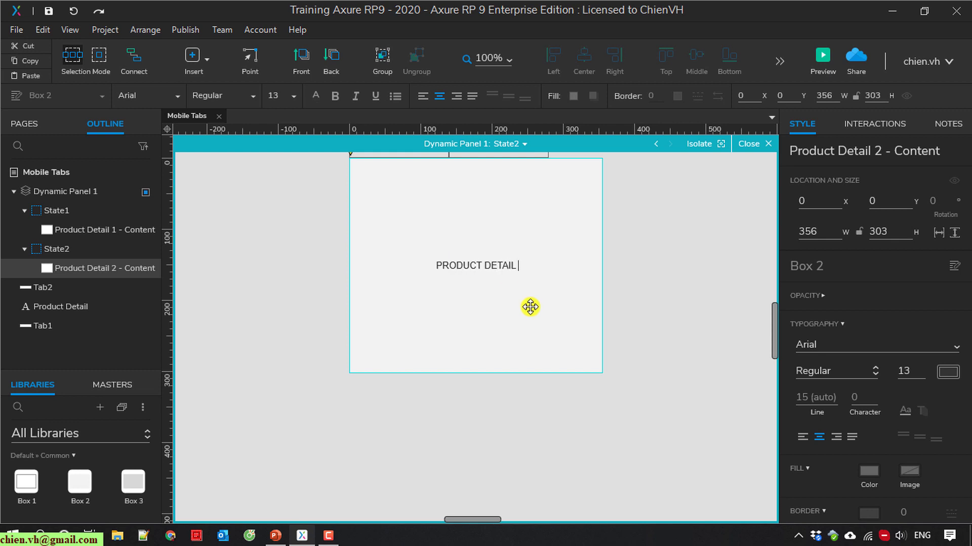
Step: Format the PRODUCT DETAIL 02 text as bold with a font size of 20
triple_click(536, 267)
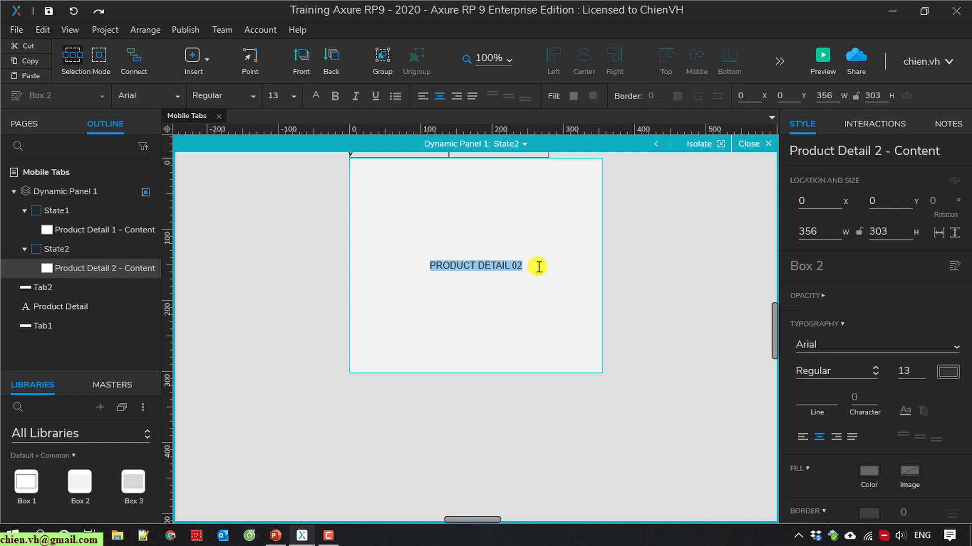
click(337, 95)
click(291, 96)
click(284, 352)
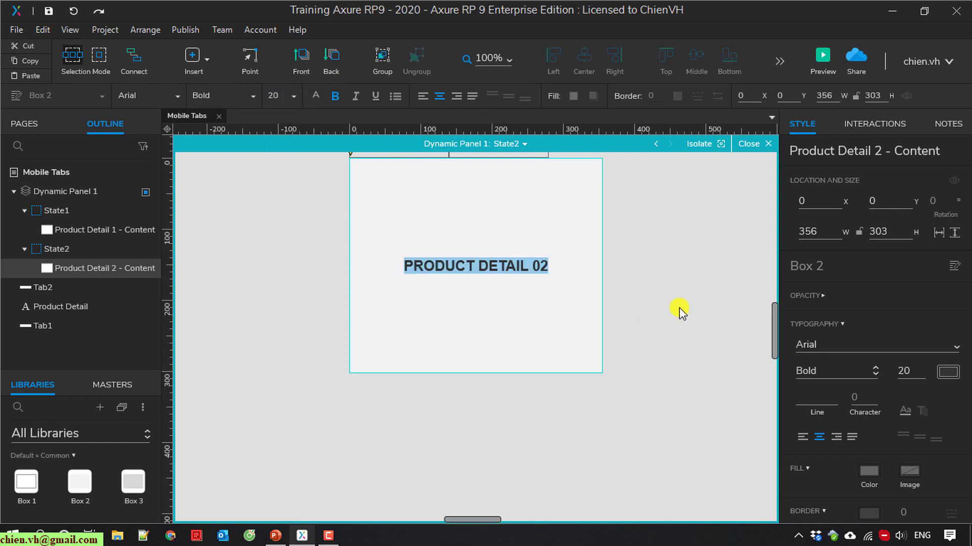
click(632, 303)
Step: Format the PRODUCT DETAIL 01 text in State1 as bold, size 20, and leave dynamic panel editing
scroll(597, 264, up, 3)
click(91, 230)
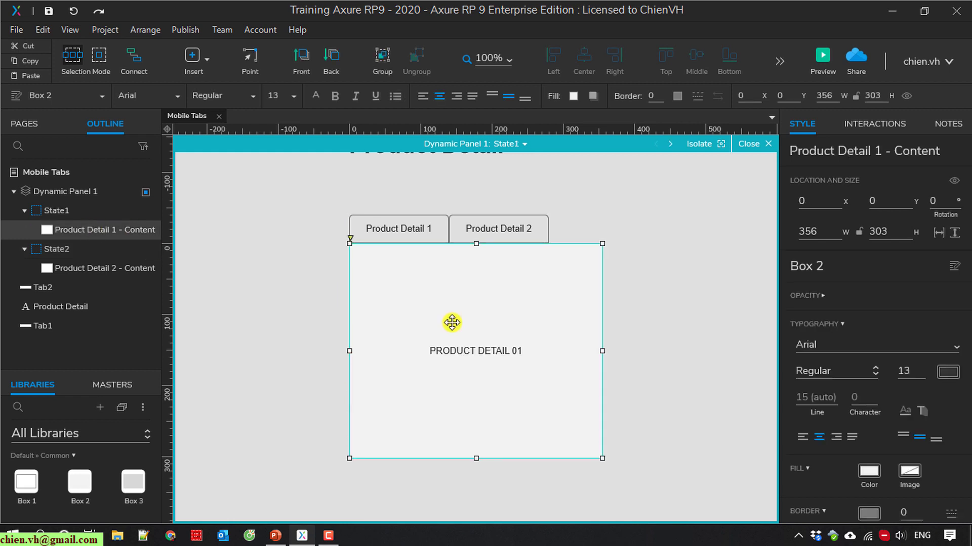
double_click(481, 351)
click(333, 95)
click(293, 96)
click(281, 355)
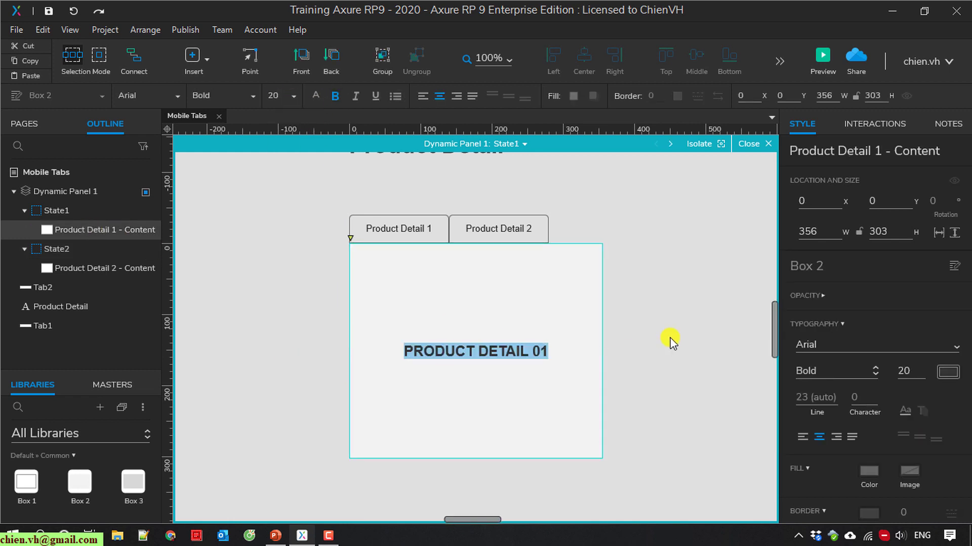
click(650, 332)
click(767, 144)
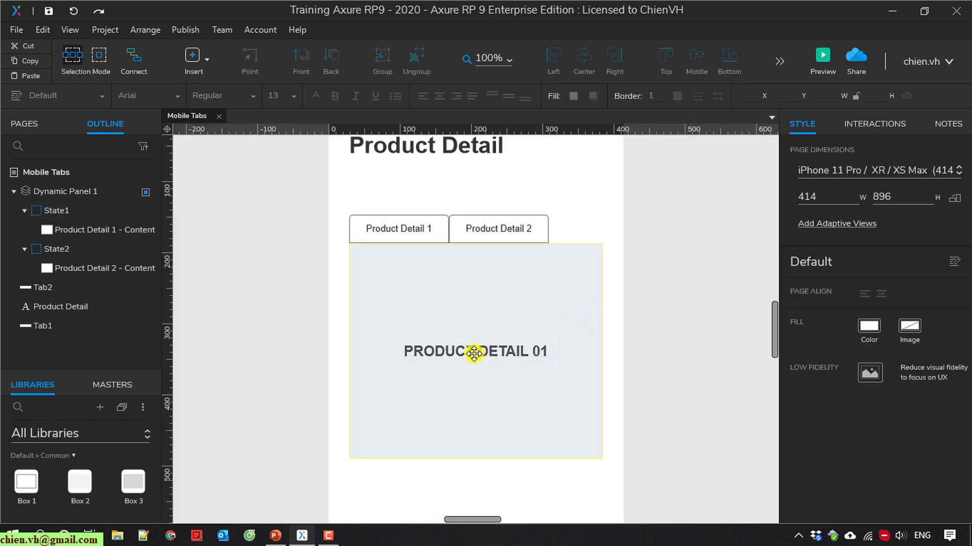
scroll(486, 397, down, 3)
scroll(486, 399, up, 3)
click(487, 399)
click(715, 296)
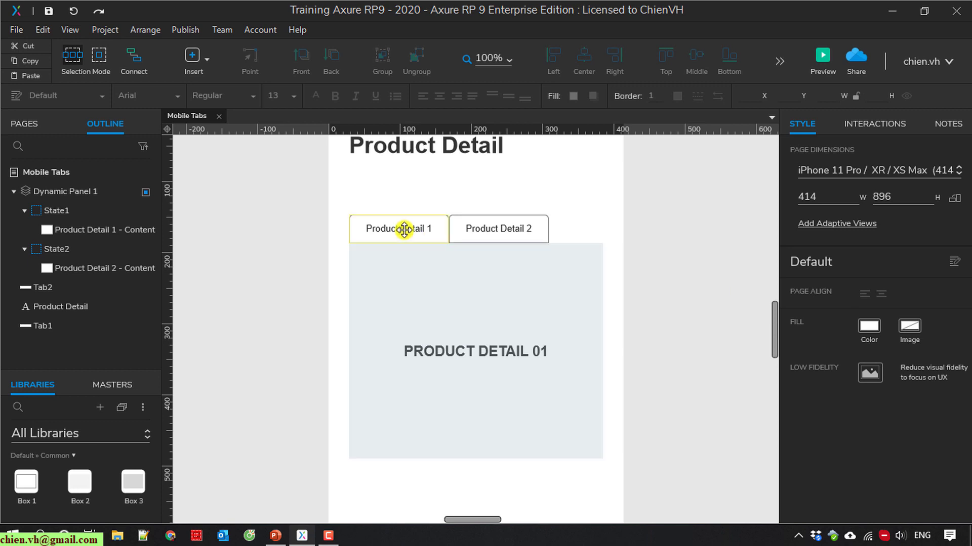
click(486, 286)
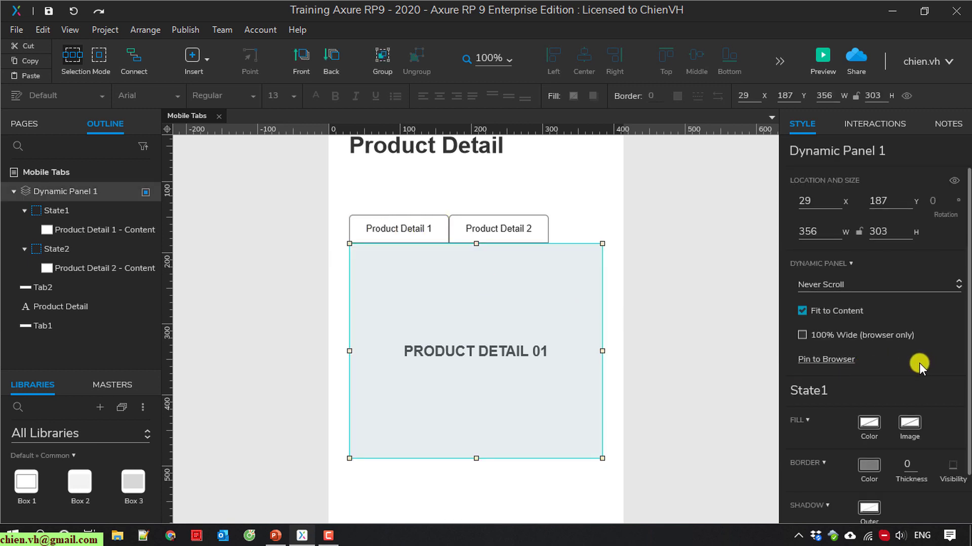
Step: Set the State1 fill color of Dynamic Panel 1 to gray #AAAAAA
scroll(919, 363, down, 1)
click(868, 372)
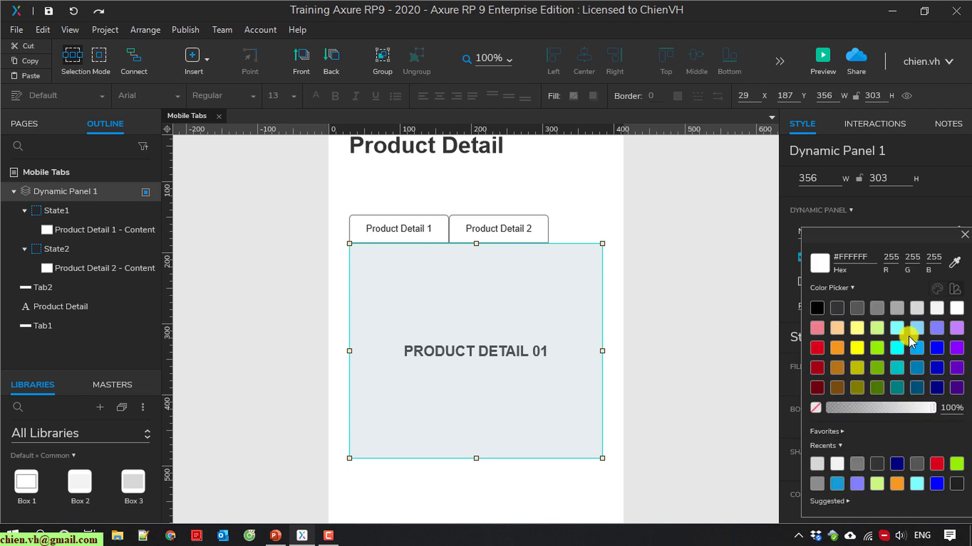
click(916, 307)
click(897, 310)
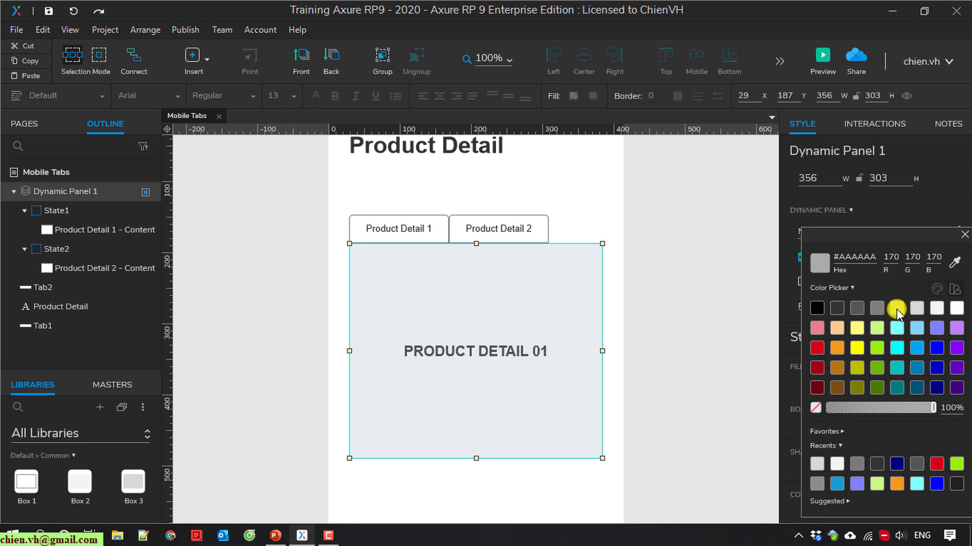
click(611, 338)
click(529, 312)
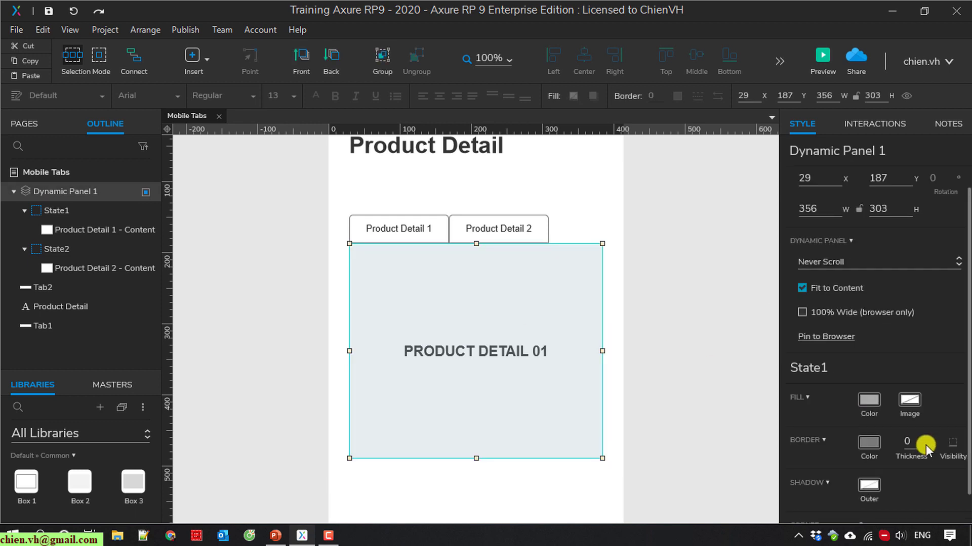
Step: Set the State1 fill color of Dynamic Panel 1 to cyan #00FFFF
scroll(881, 351, down, 1)
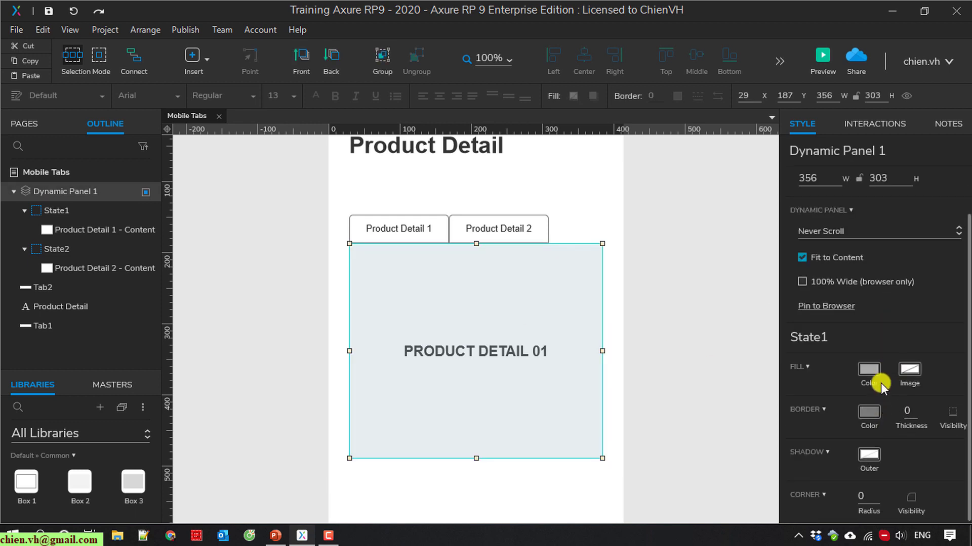
click(873, 372)
click(897, 347)
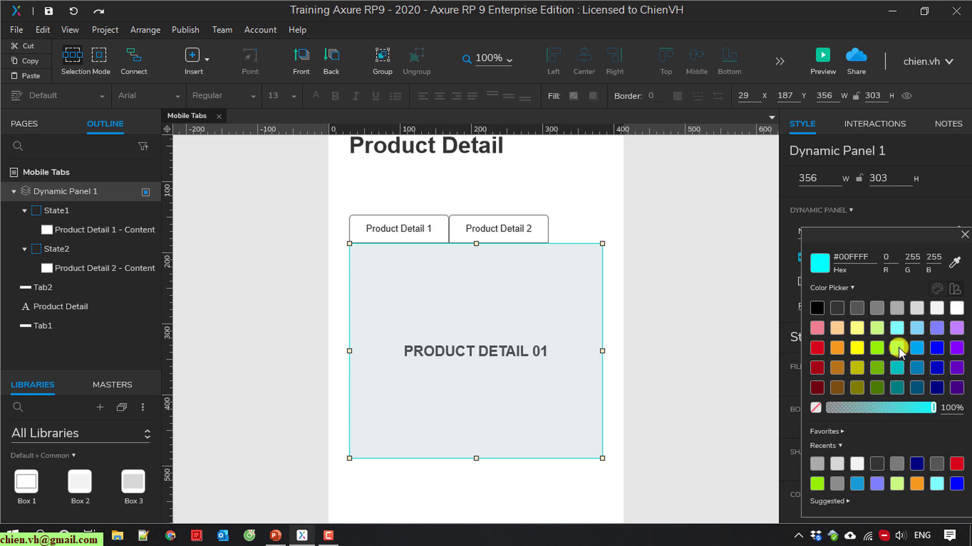
click(633, 331)
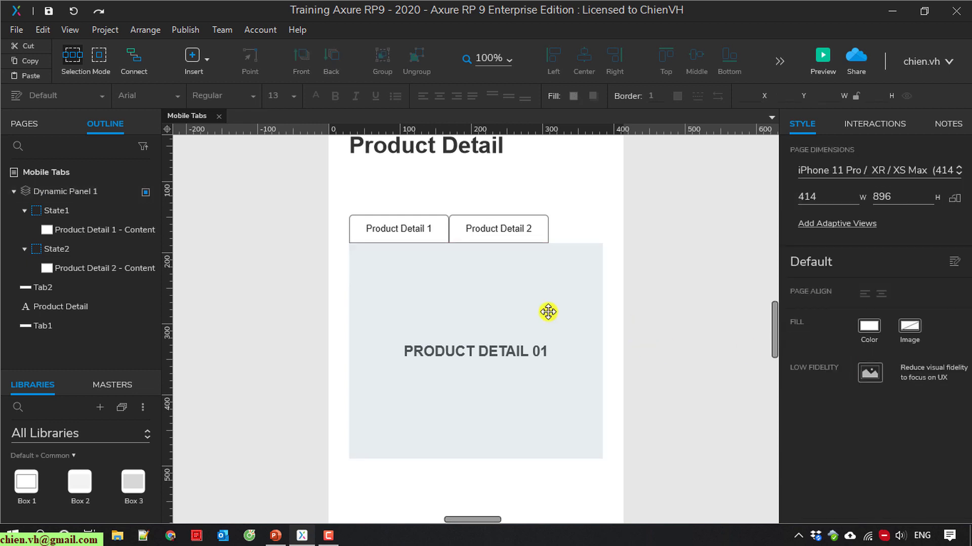
Step: Try #80FFFF as the text color of the PRODUCT DETAIL 01 content box in State1, and undo it
click(518, 305)
double_click(518, 305)
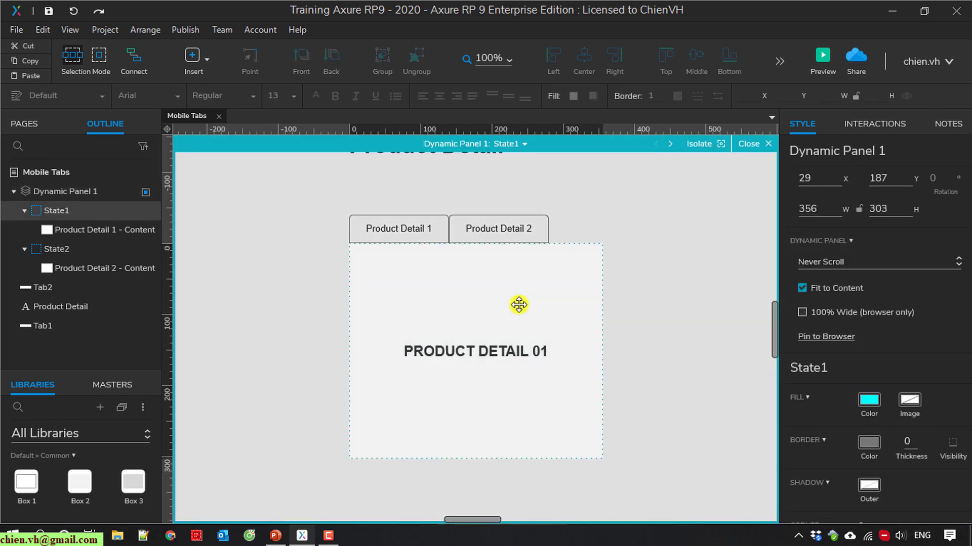
click(518, 305)
click(948, 373)
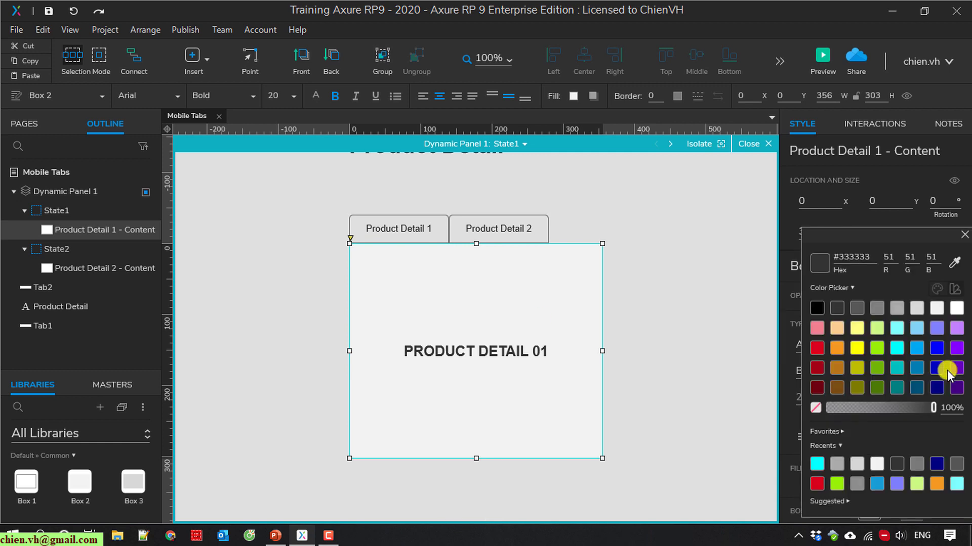
click(899, 326)
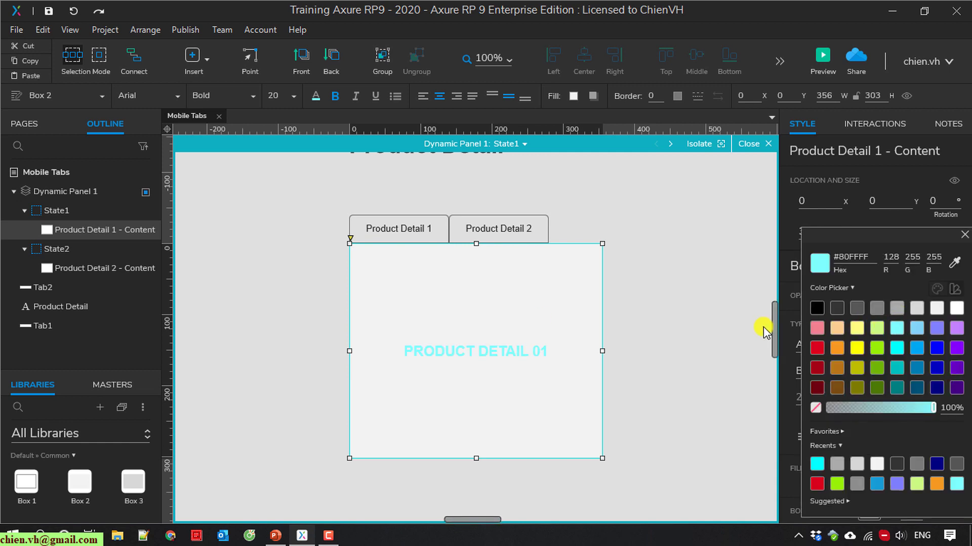
click(642, 336)
key(ctrl+z)
click(639, 325)
click(579, 312)
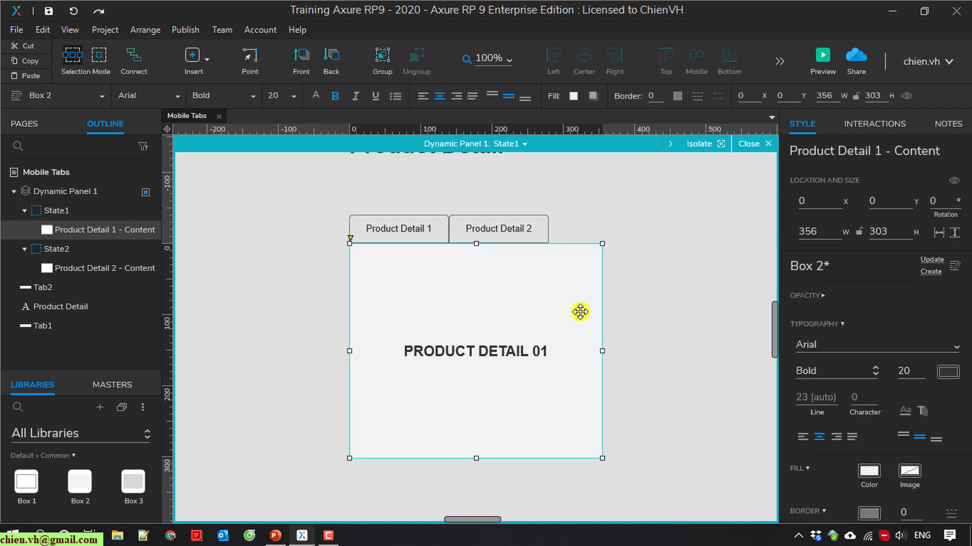
double_click(581, 310)
key(Escape)
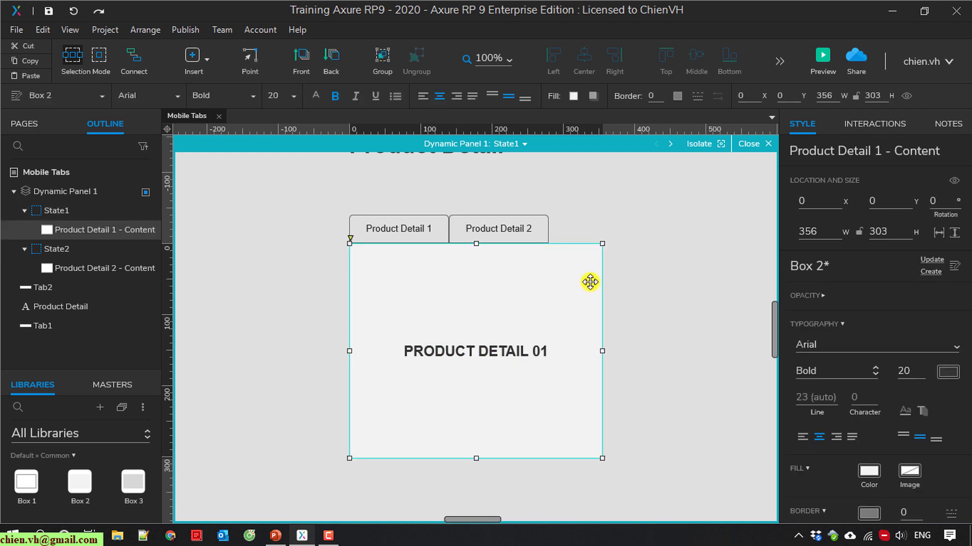
click(948, 372)
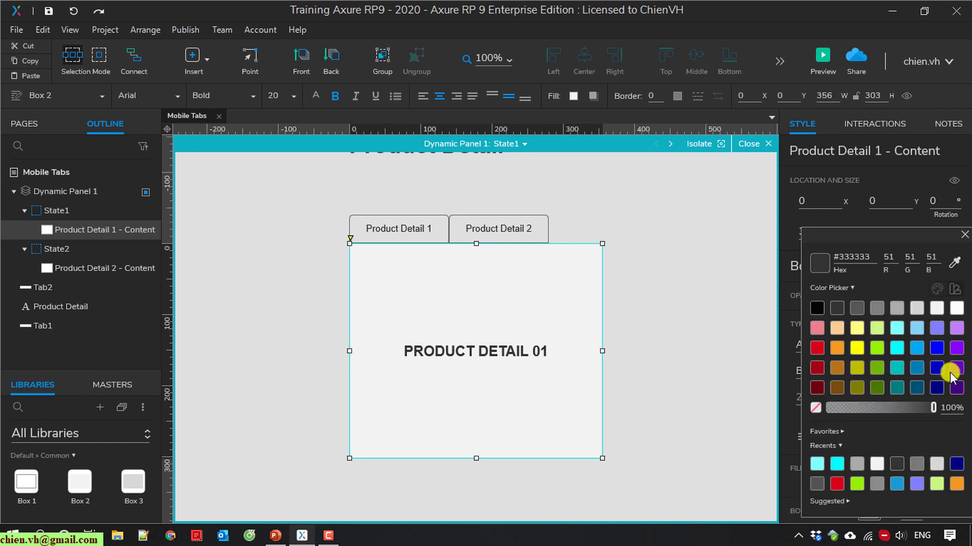
click(965, 234)
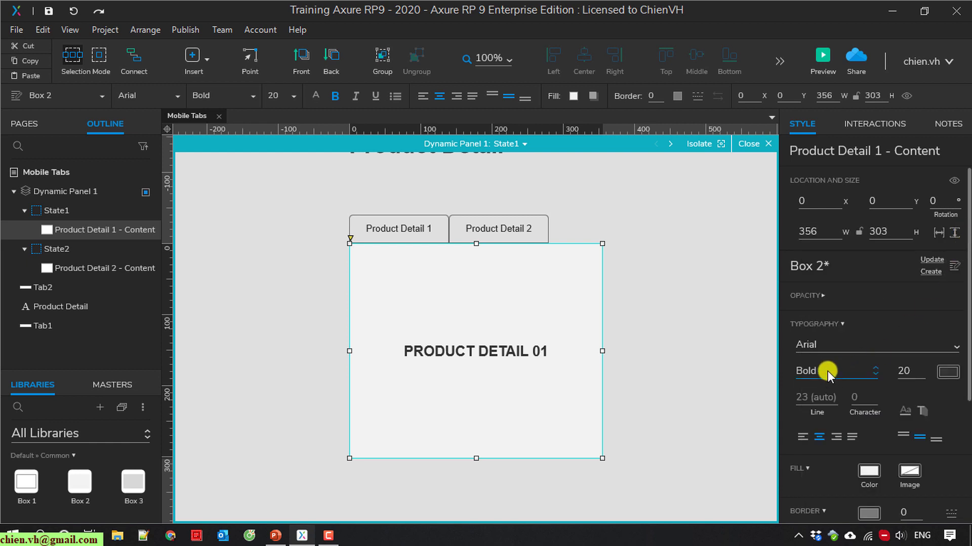
Step: Try white #FFFFFF as the PRODUCT DETAIL 01 text color, undo it, and leave dynamic panel editing
click(948, 371)
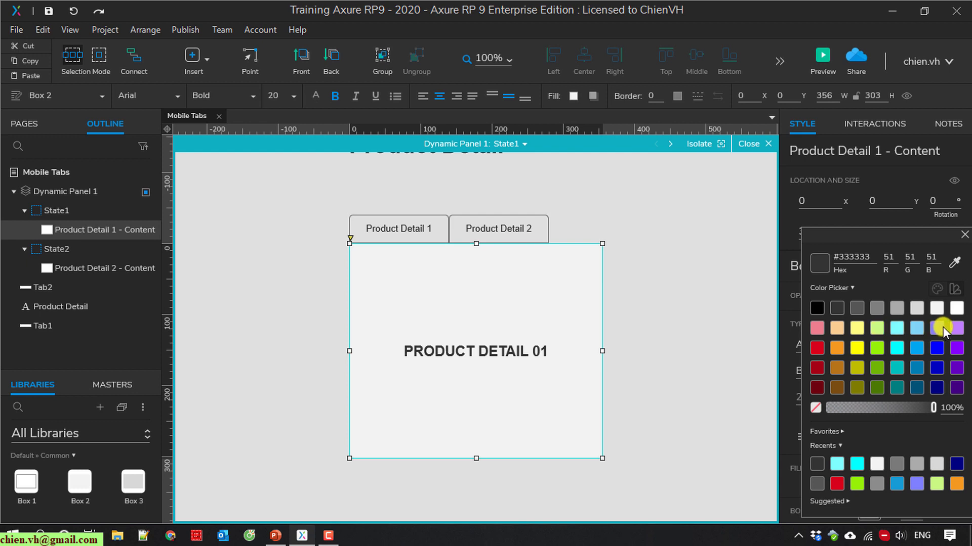
click(957, 308)
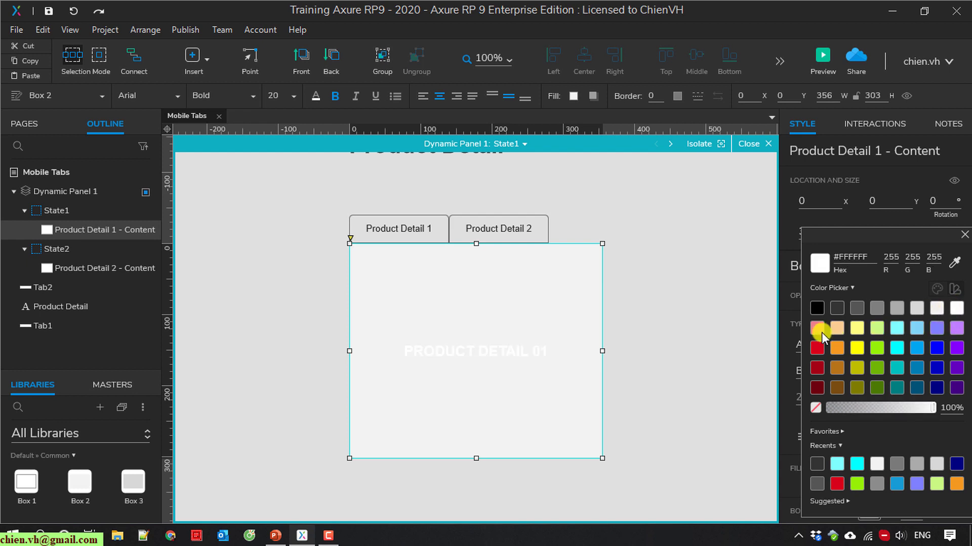
click(706, 330)
key(ctrl+z)
click(697, 332)
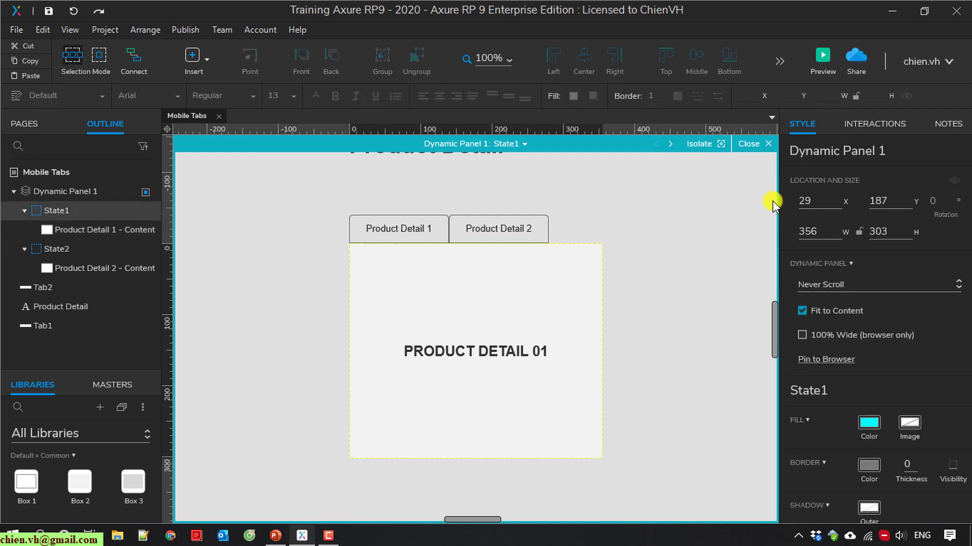
click(768, 143)
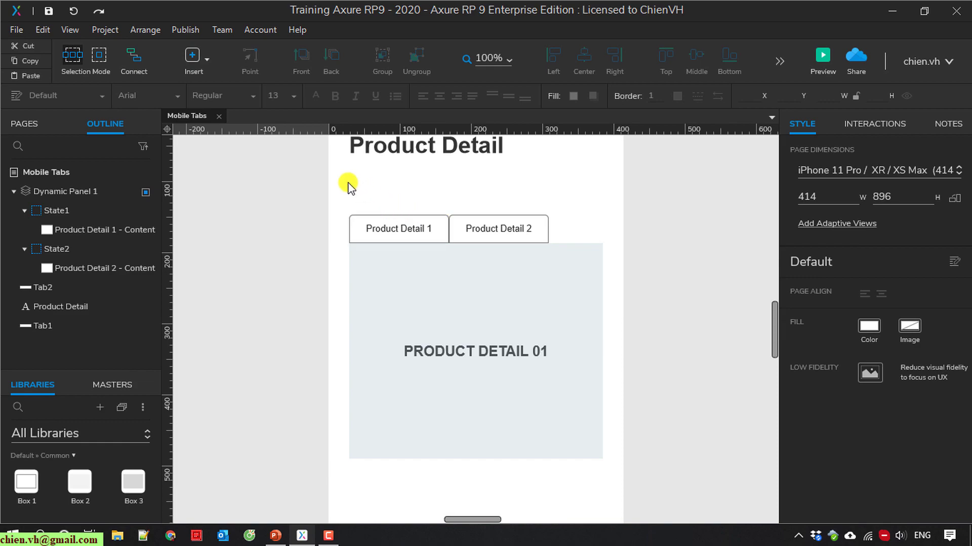
Step: Preview the page in the browser, test both Product Detail tab buttons, and close the preview
click(823, 58)
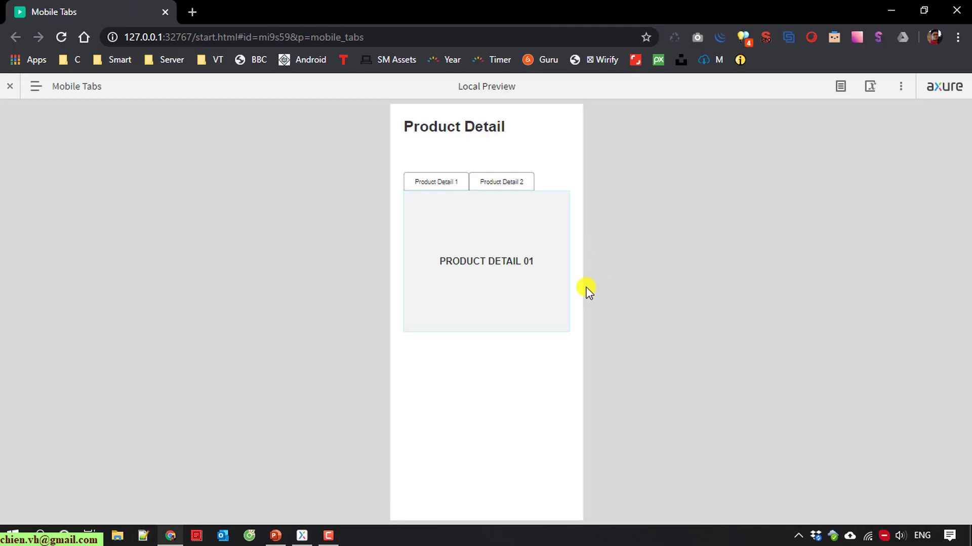
click(439, 183)
click(512, 180)
click(444, 178)
click(450, 181)
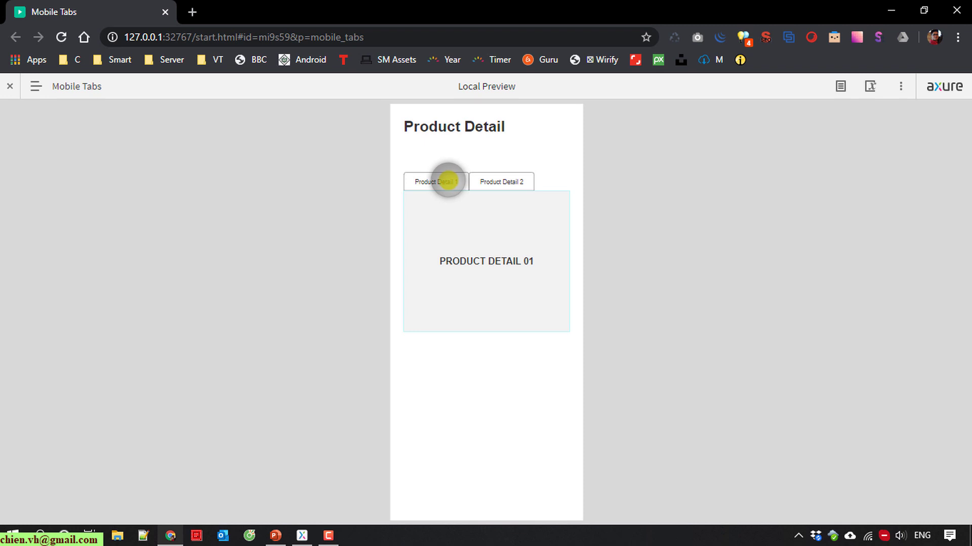
click(513, 180)
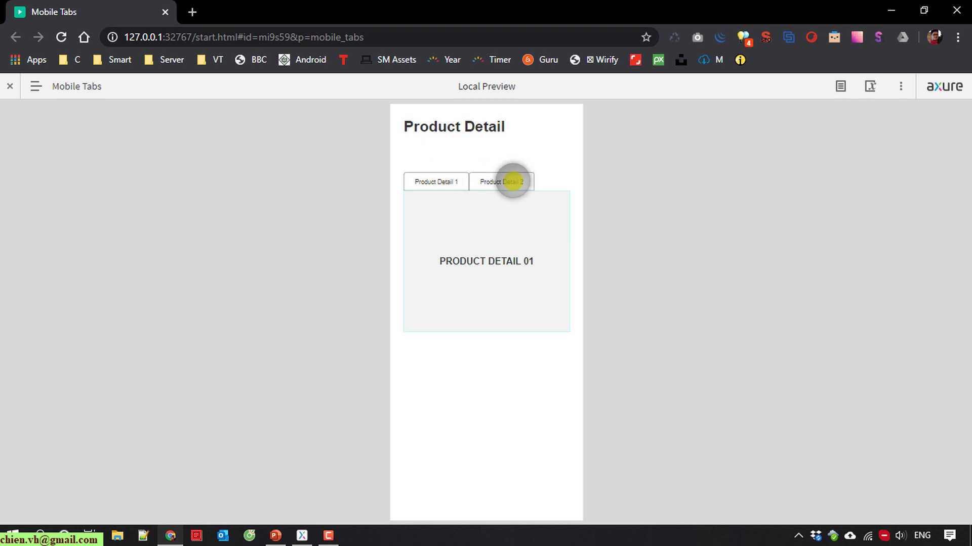
click(958, 12)
Step: Add a Click or Tap interaction to Tab1 that sets the panel state of Dynamic Panel 1 to State1
click(408, 228)
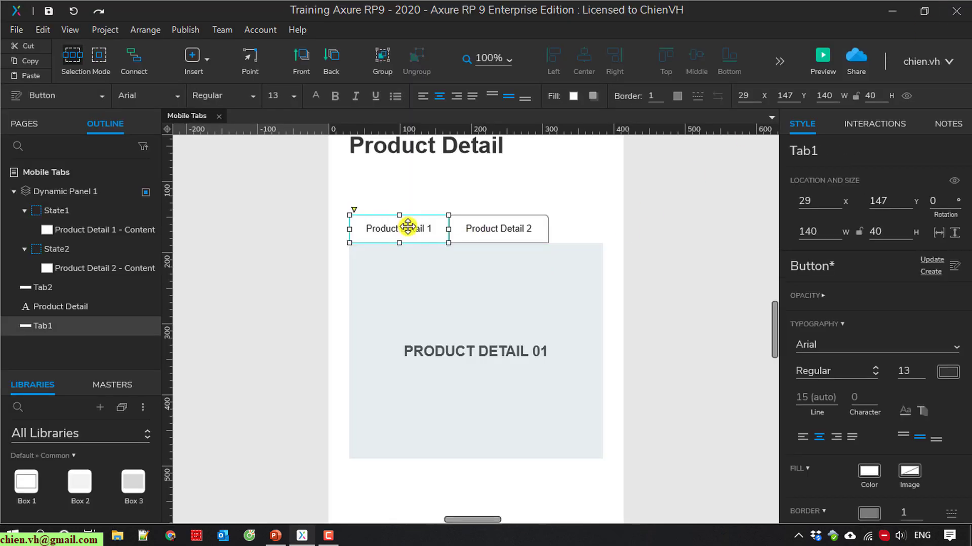
click(877, 123)
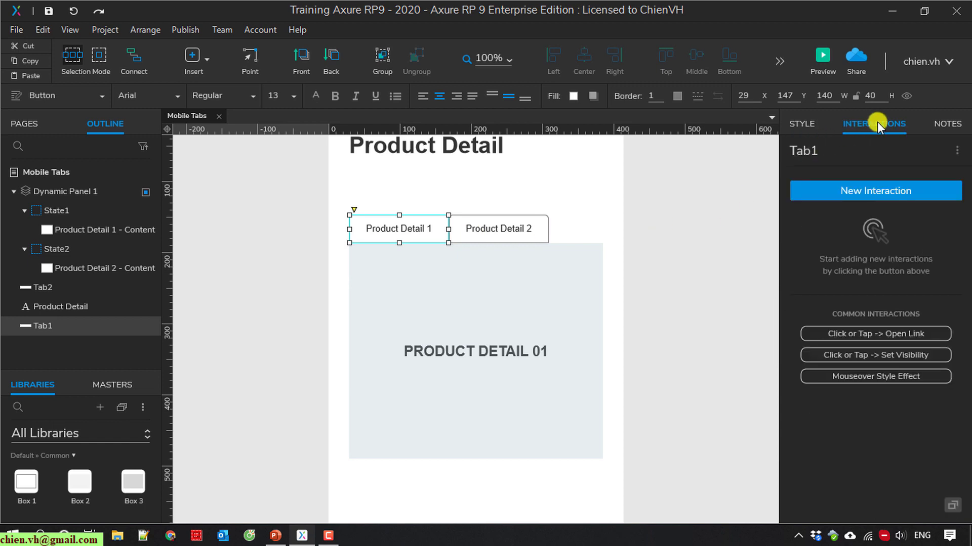
click(887, 189)
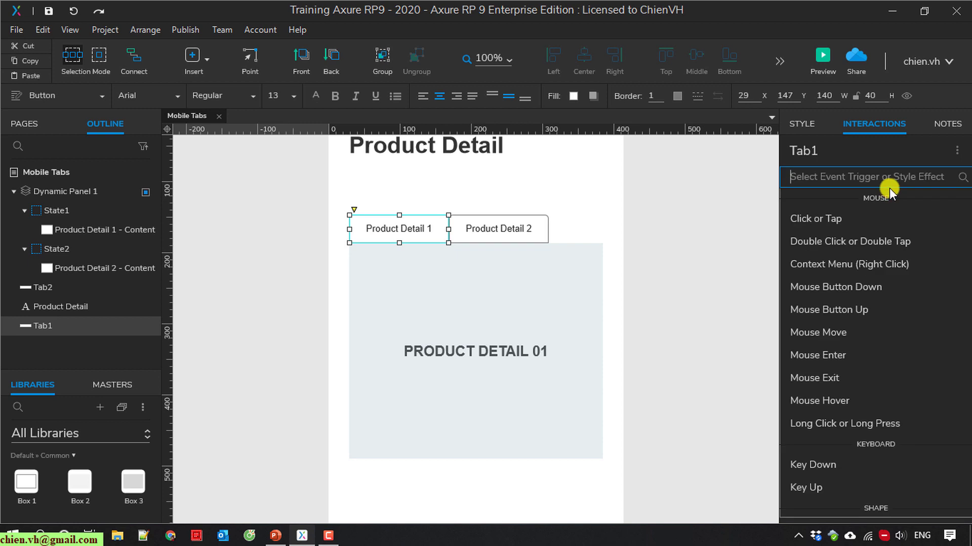
click(824, 218)
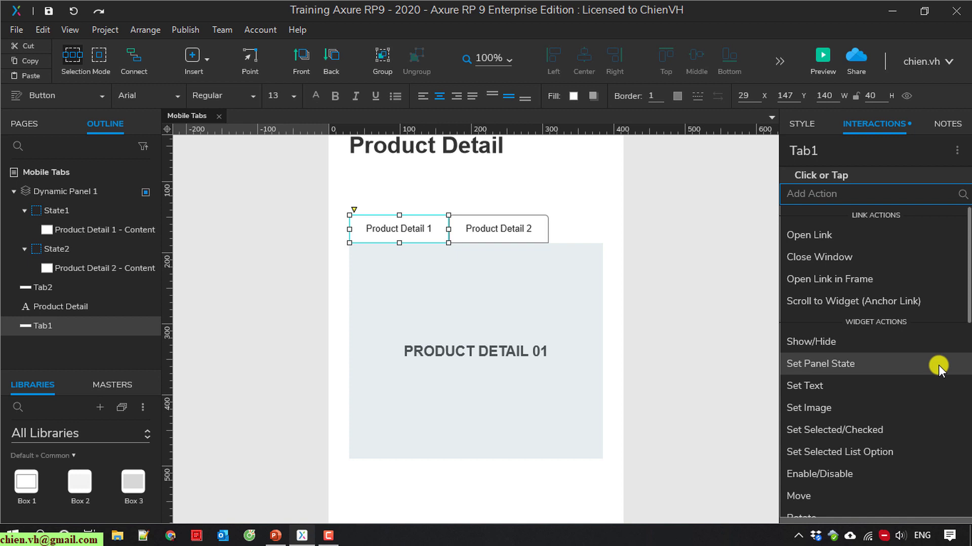
click(833, 363)
mouse_move(833, 269)
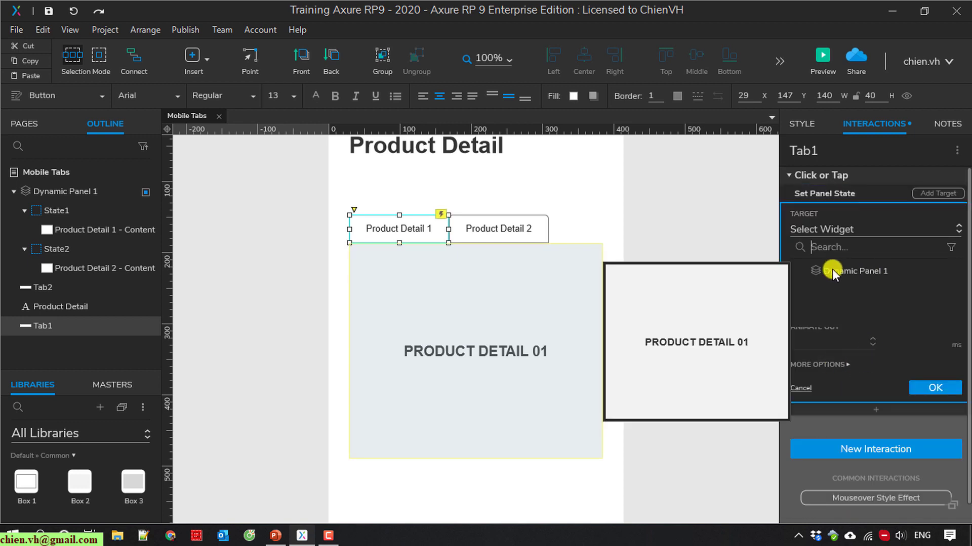
click(867, 270)
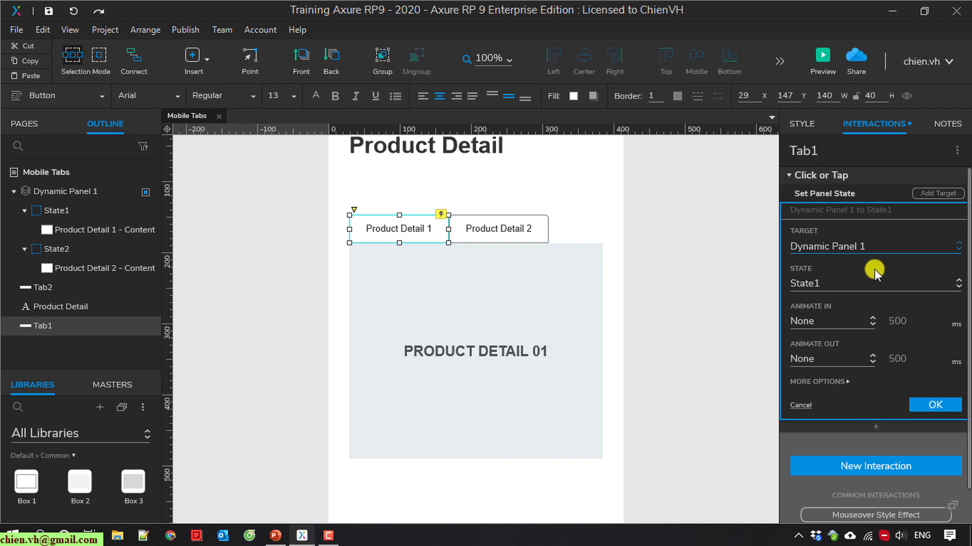
click(860, 284)
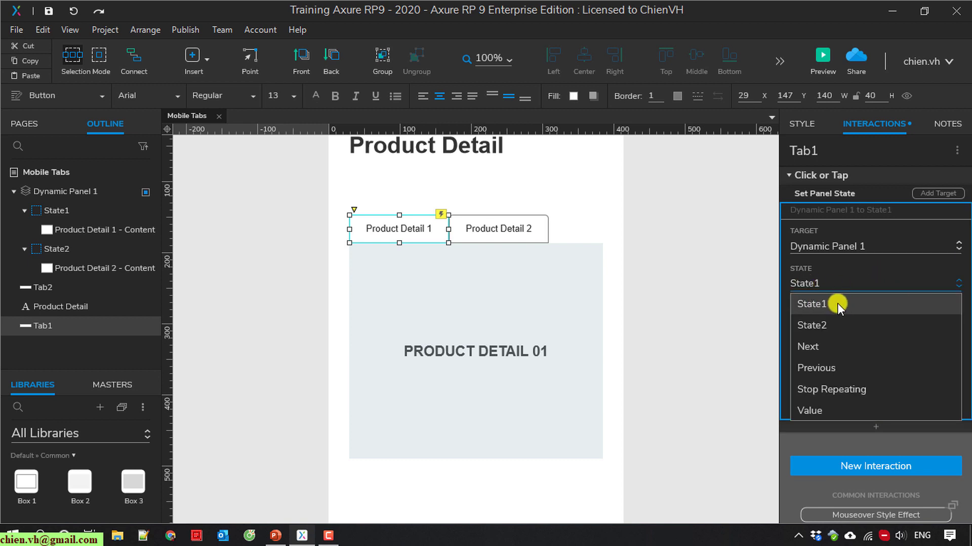
click(840, 302)
click(929, 405)
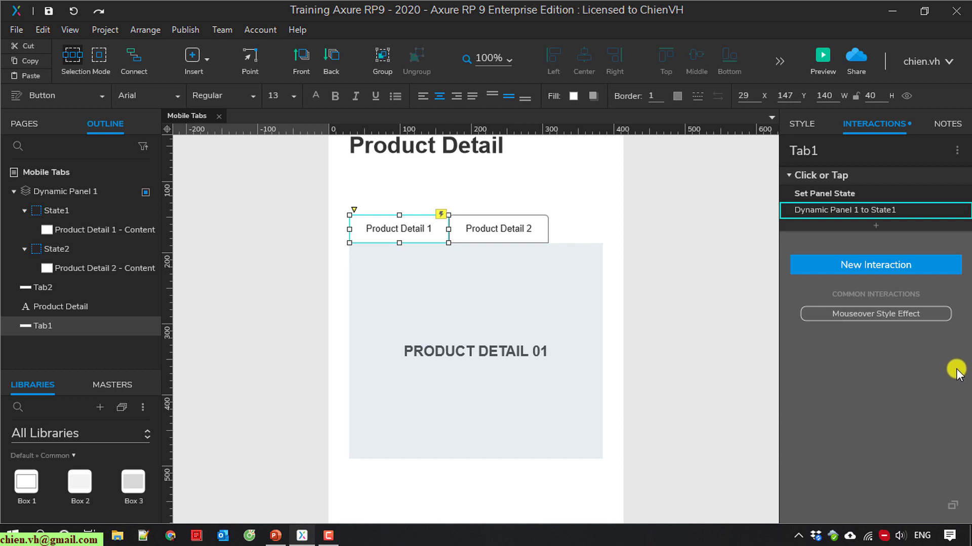
Step: Add a Click or Tap interaction to Tab2 that sets the panel state of Dynamic Panel 1 to State2
click(523, 227)
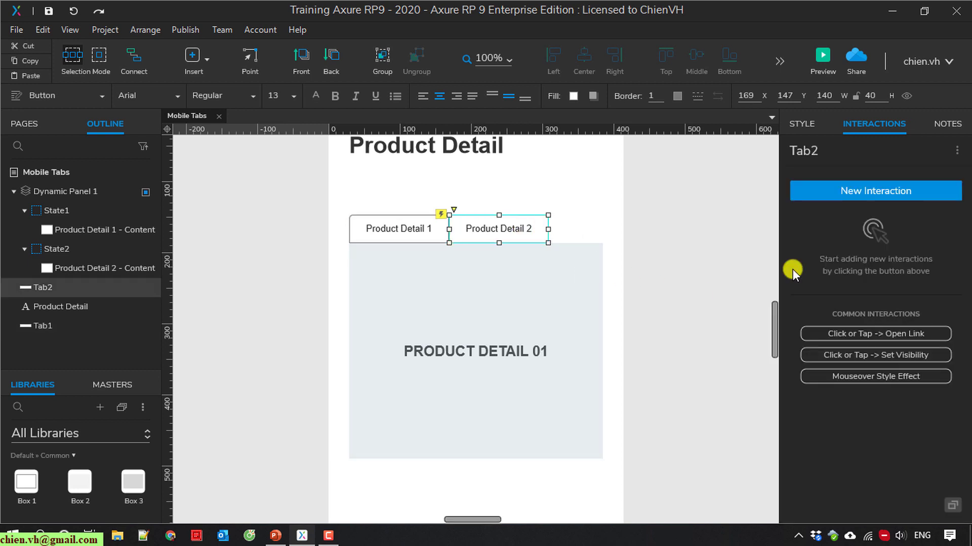
click(875, 189)
click(819, 219)
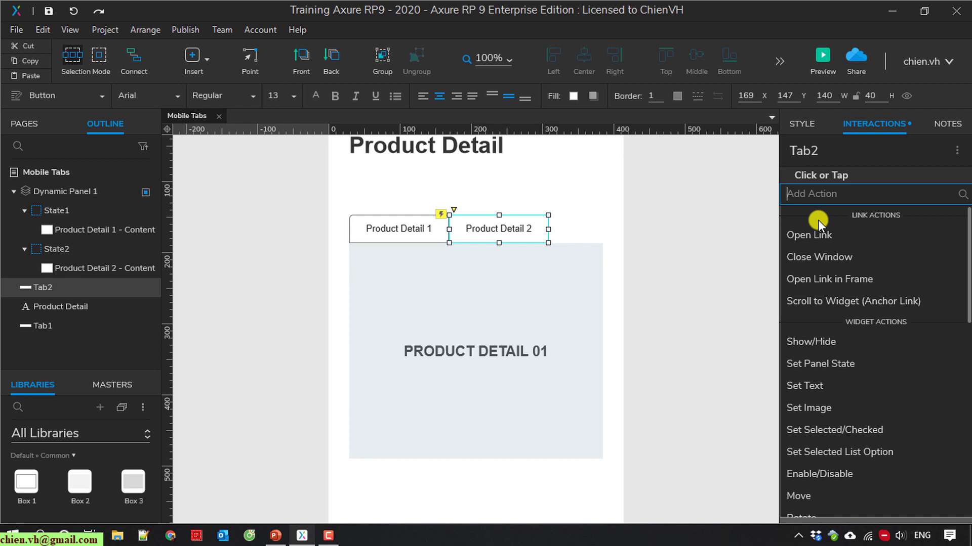
click(832, 368)
click(843, 270)
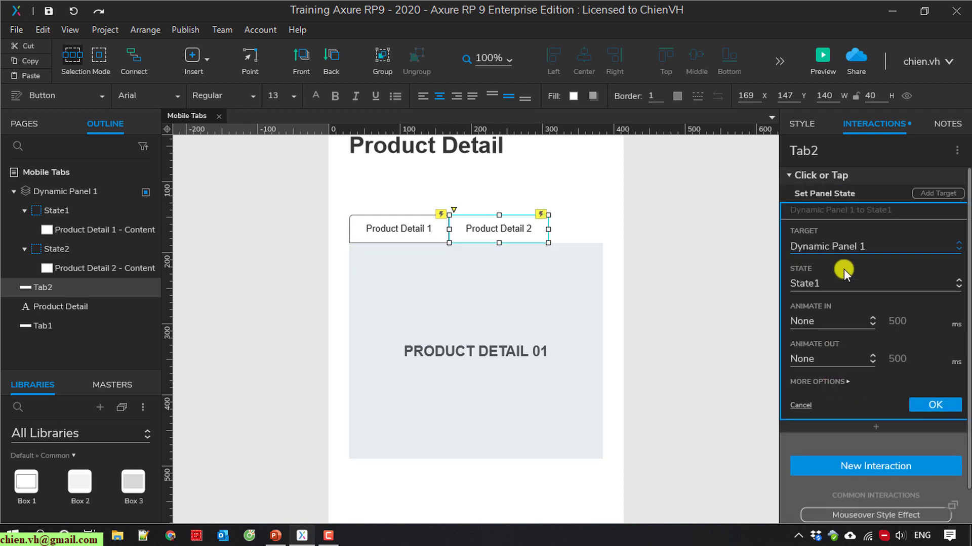
click(843, 281)
click(828, 323)
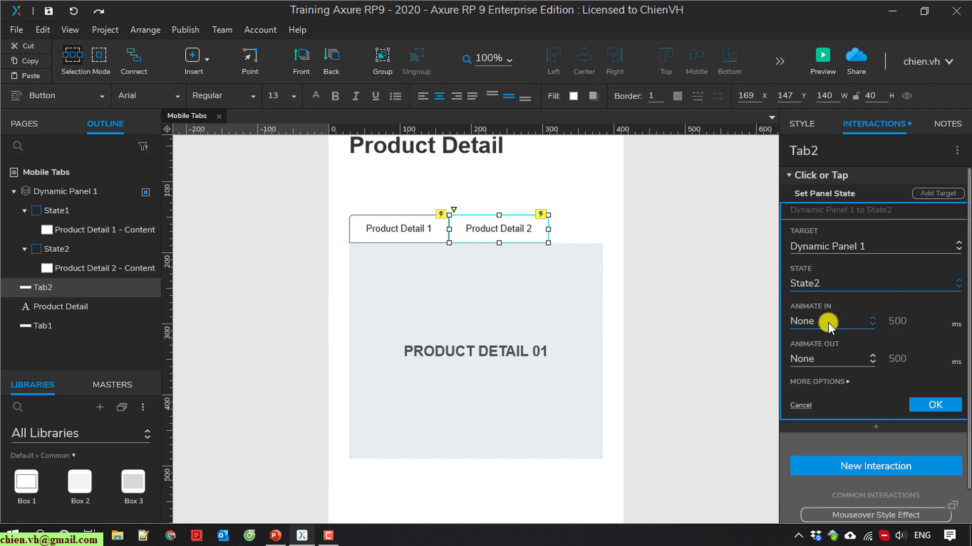
click(933, 406)
Step: Save the project and preview the Mobile Tabs page in the browser
click(49, 11)
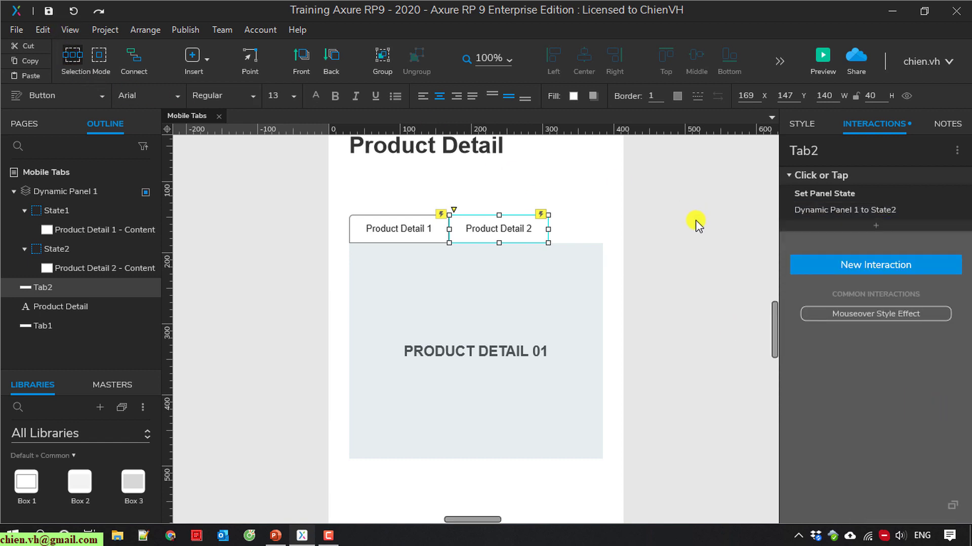
click(604, 218)
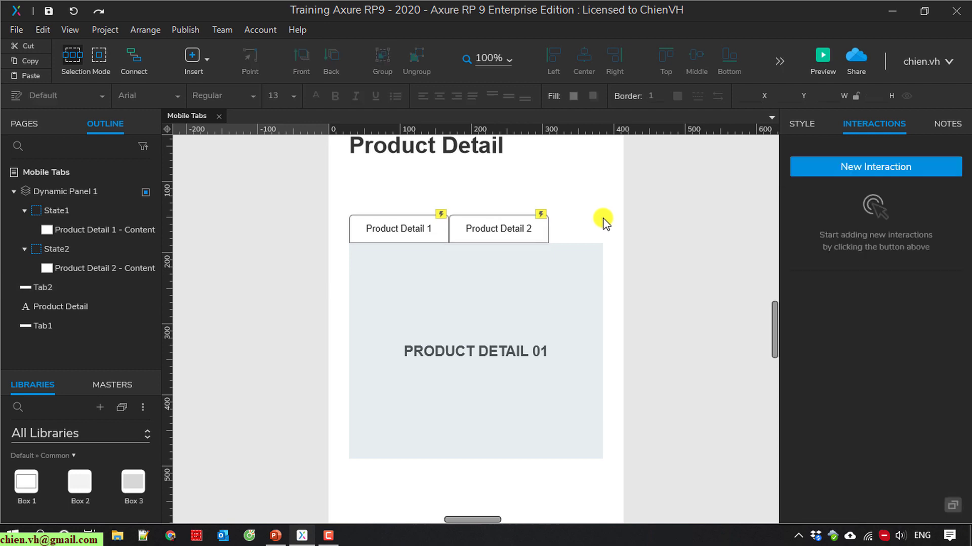
click(821, 58)
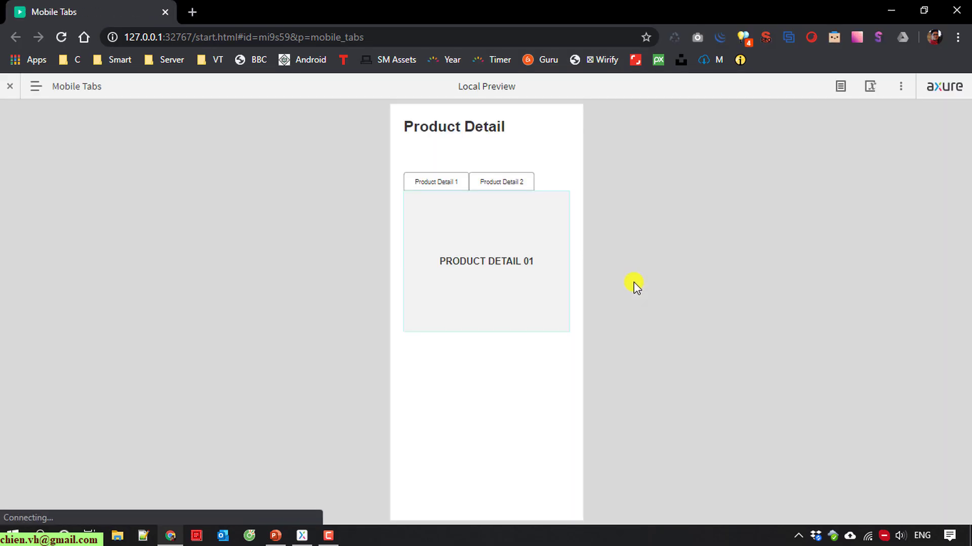
Step: Test switching between the Product Detail 1 and Product Detail 2 tabs in the preview, and close the browser
click(501, 180)
click(444, 180)
click(503, 179)
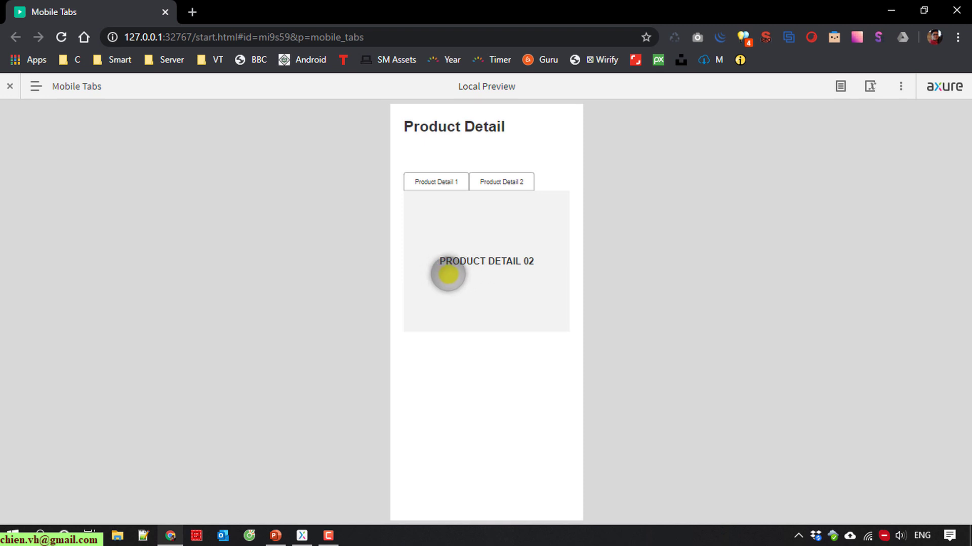
click(436, 181)
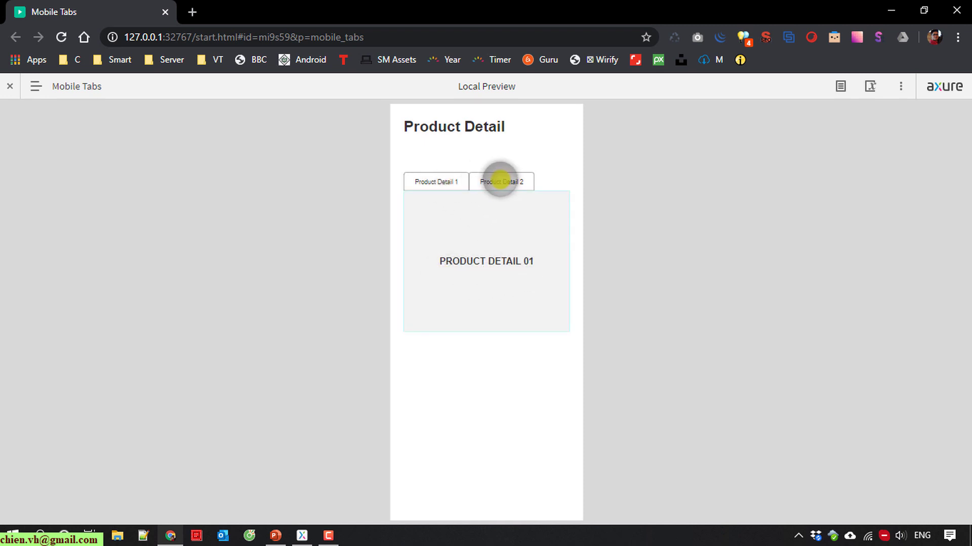
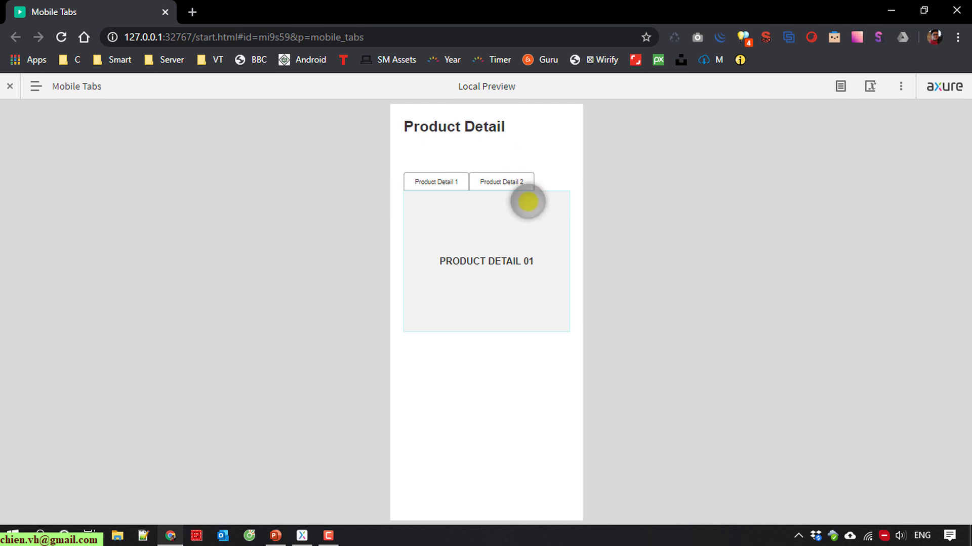
click(956, 11)
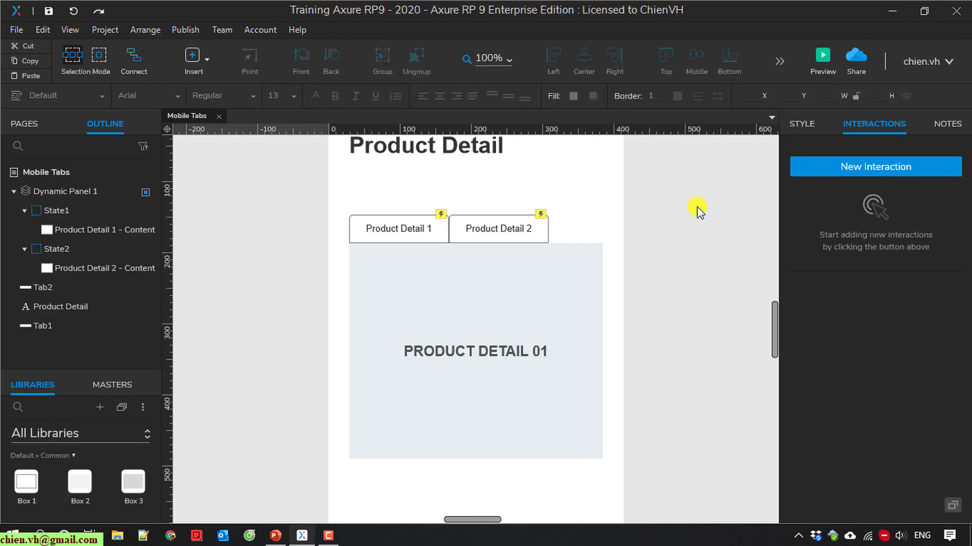
Step: Assign both tab buttons, Tab1 and Tab2, to a selection group named Tab Control Group
drag(338, 181, 603, 245)
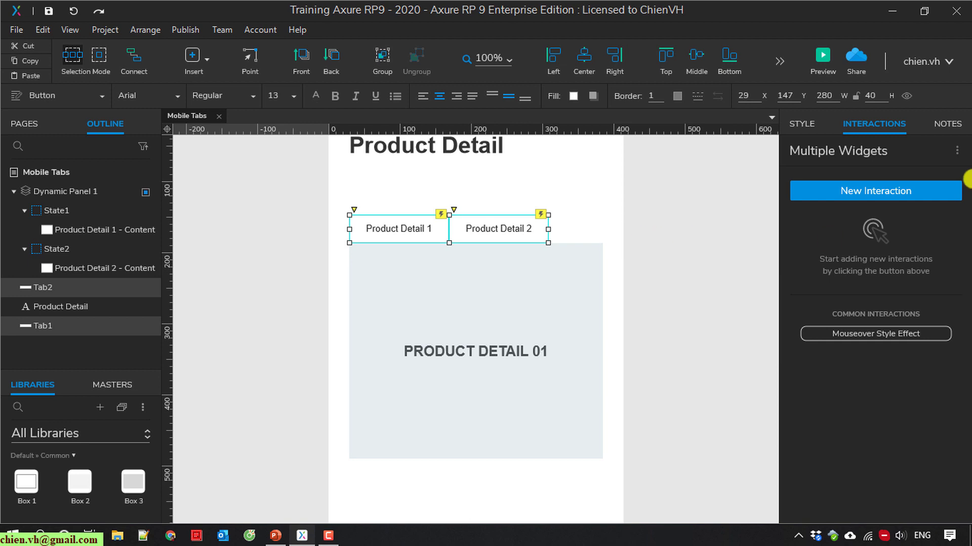
click(956, 150)
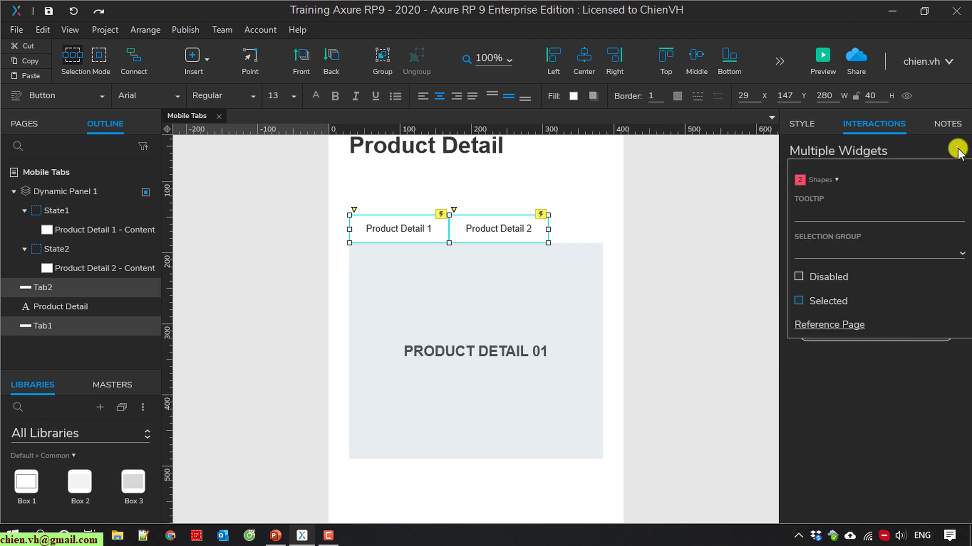
click(861, 250)
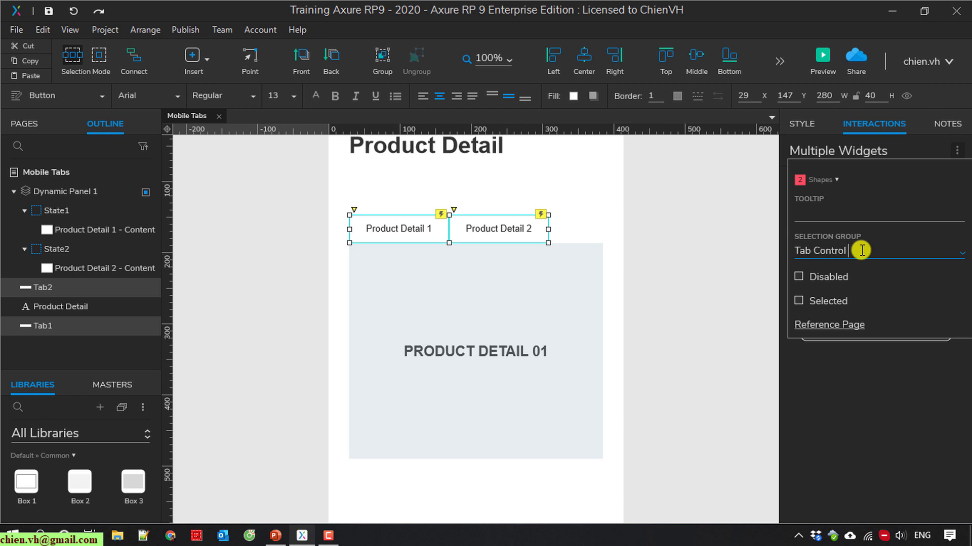
text(p)
key(Return)
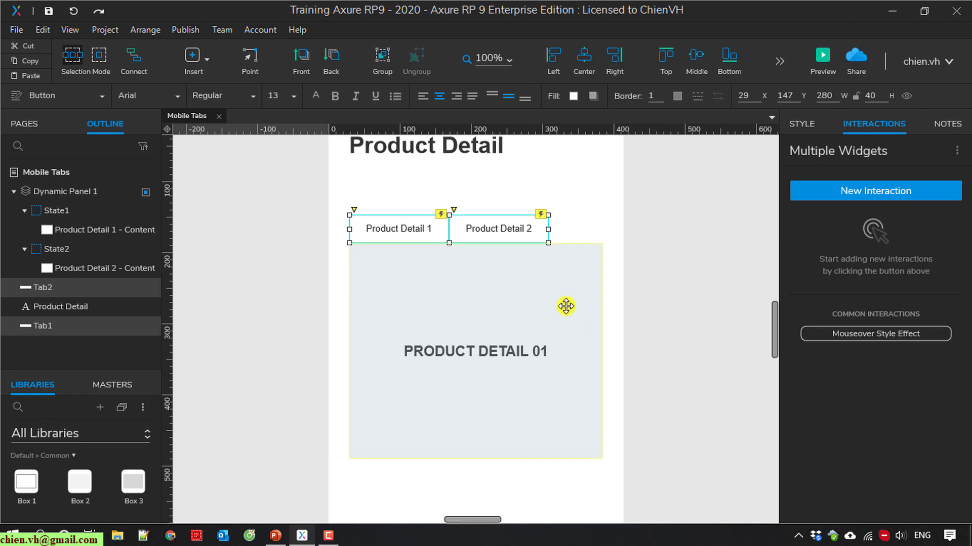
click(956, 150)
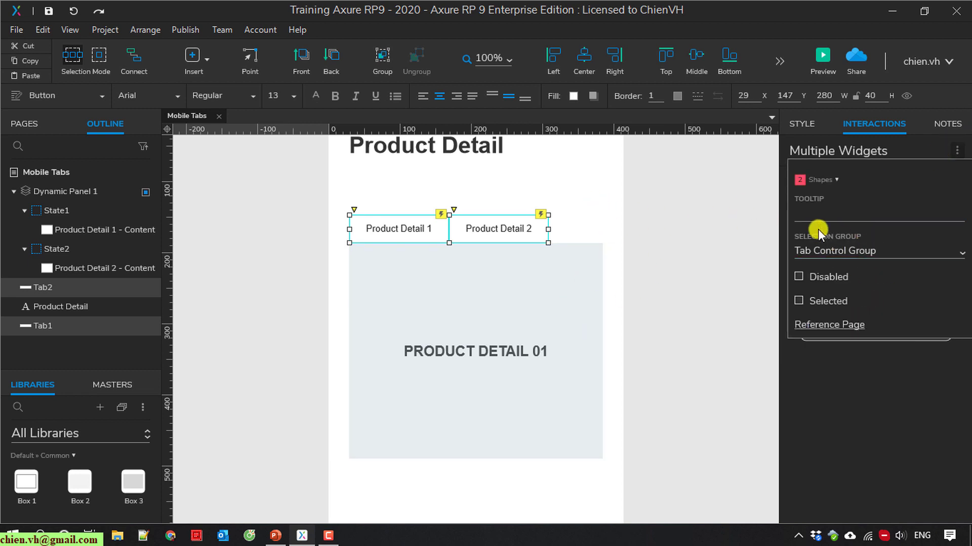
click(707, 228)
Step: Add a Set Selected/Checked action to Tab1's Click or Tap event that sets this widget's value to true
click(425, 226)
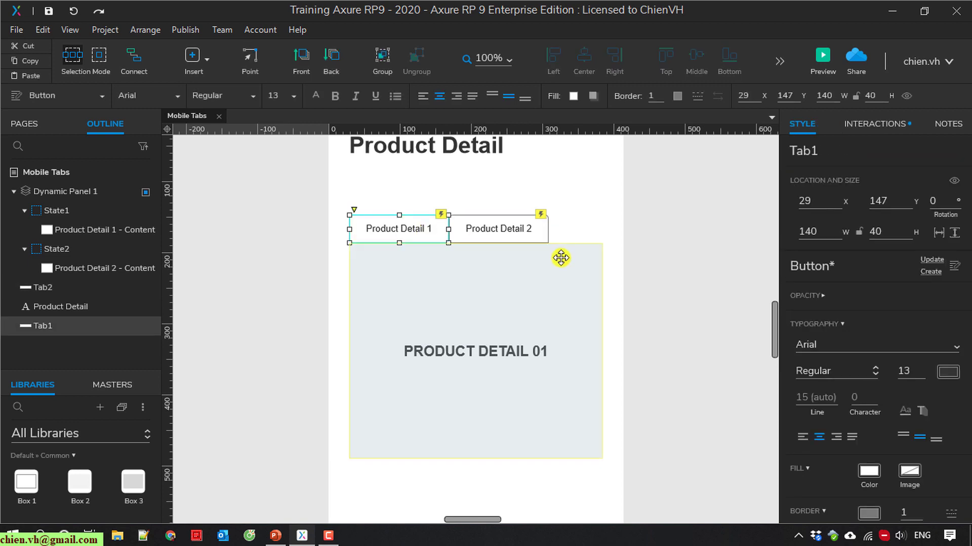
click(874, 124)
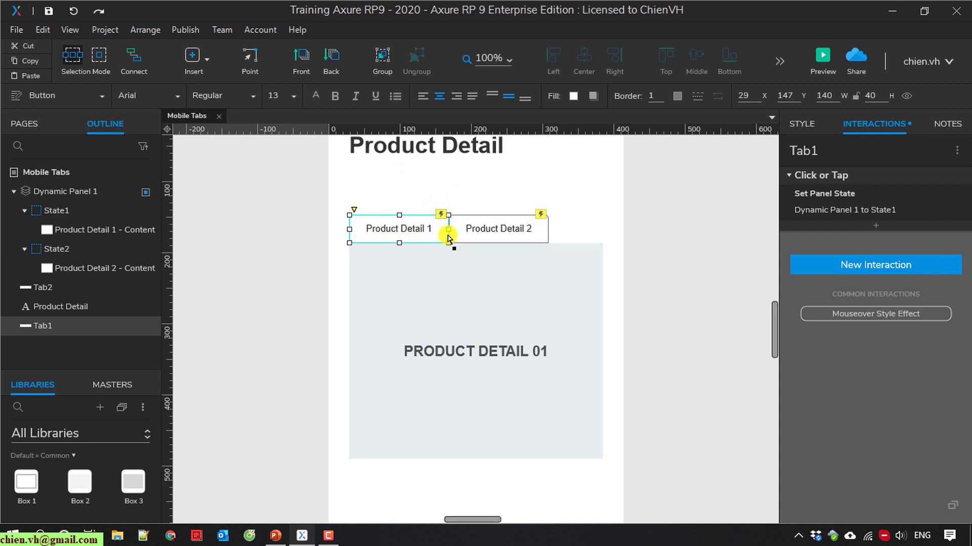
click(876, 226)
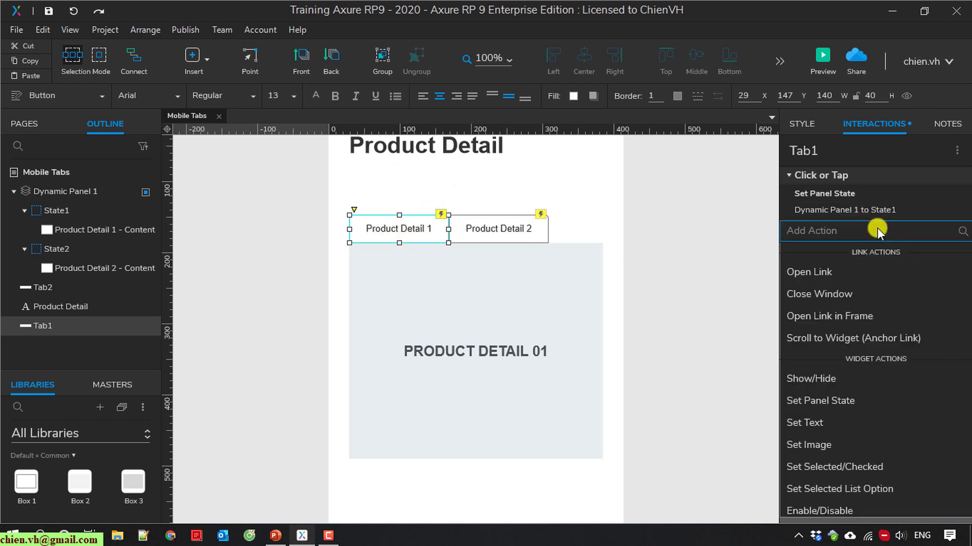
scroll(865, 283, down, 2)
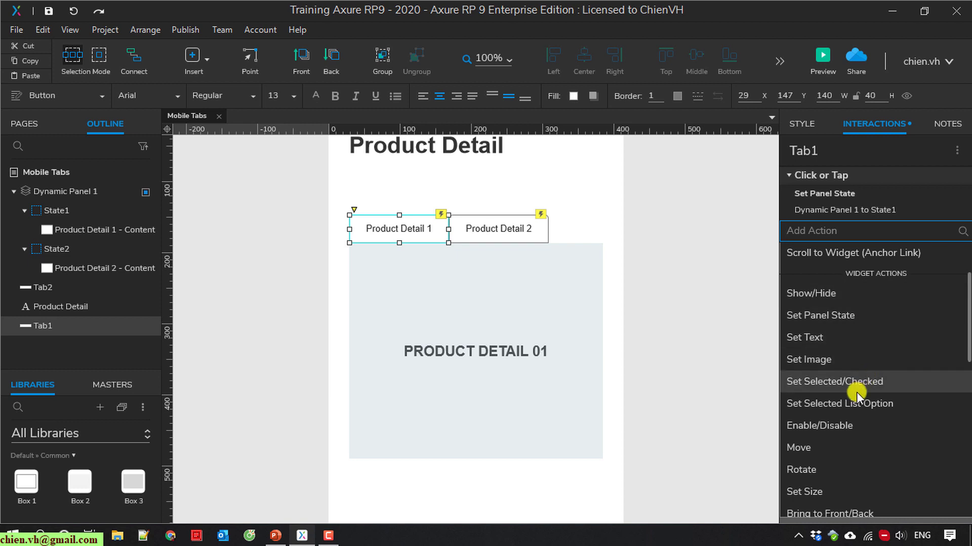
click(875, 383)
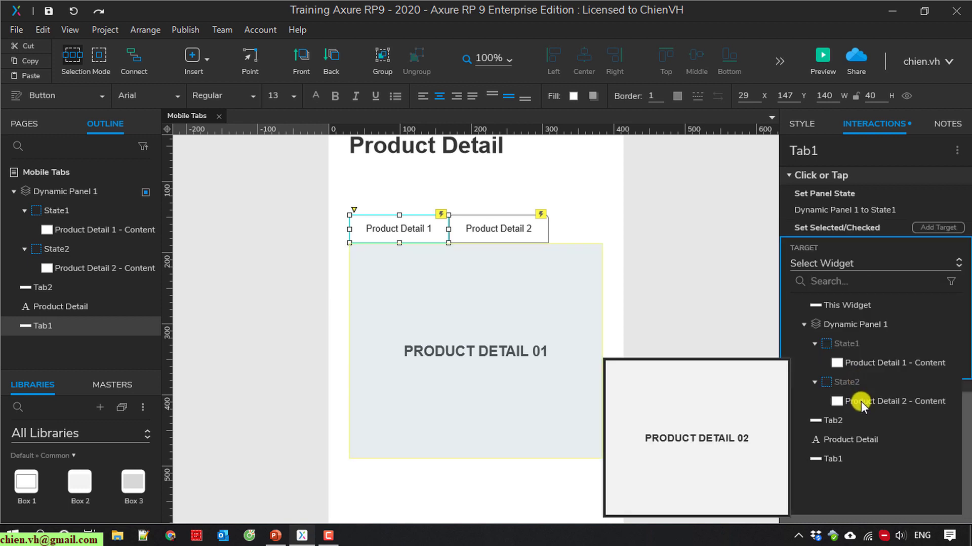
click(854, 306)
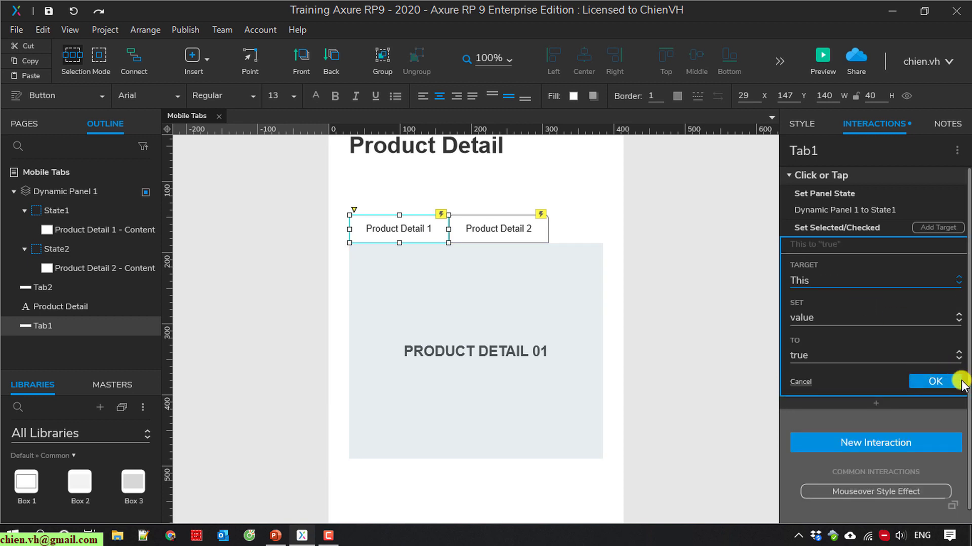
click(944, 382)
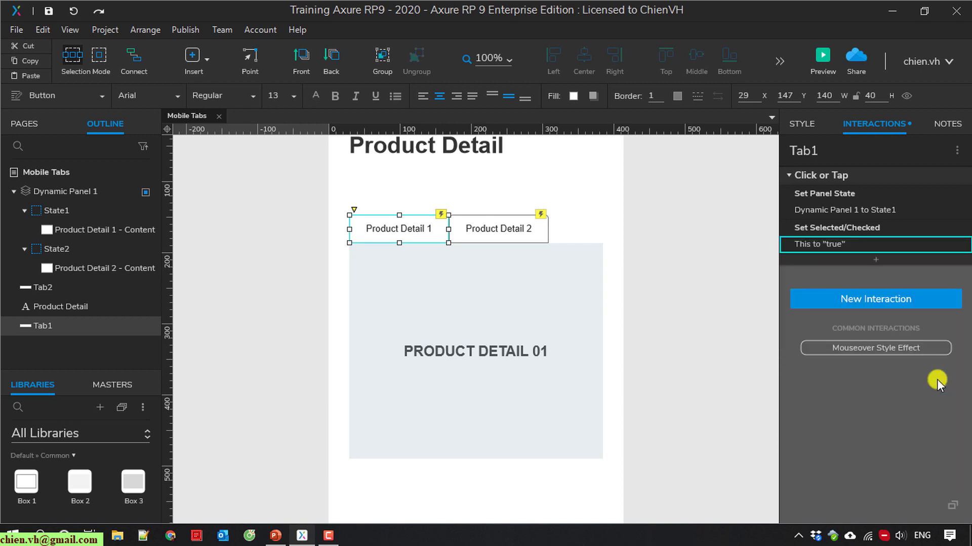
click(580, 213)
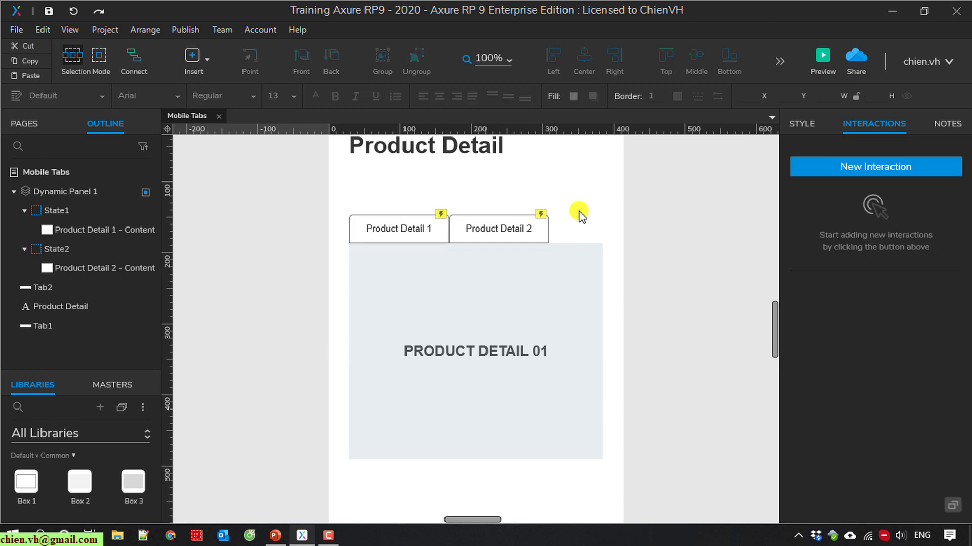
Step: Add a Set Selected/Checked action to Tab2's Click or Tap event that sets this widget's value to true
click(522, 228)
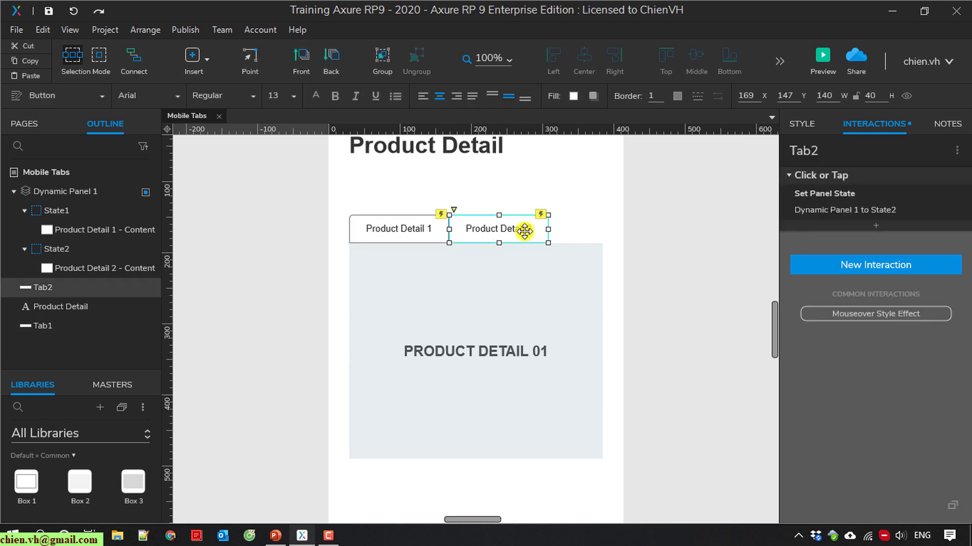
click(875, 226)
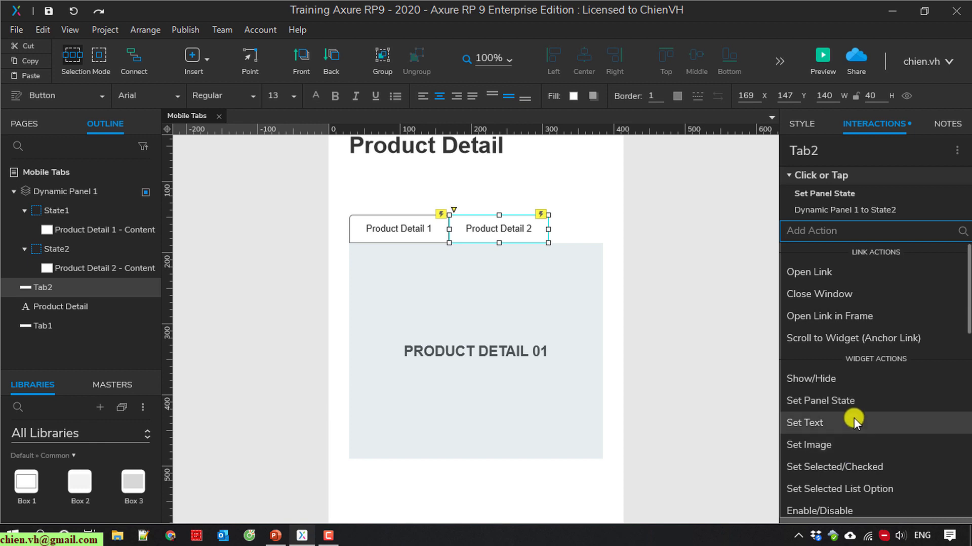
click(856, 467)
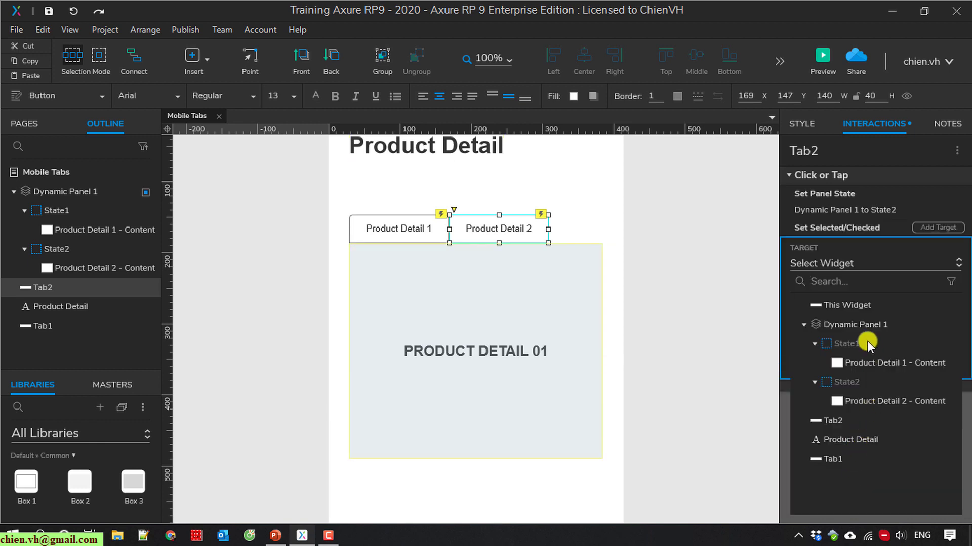
click(840, 303)
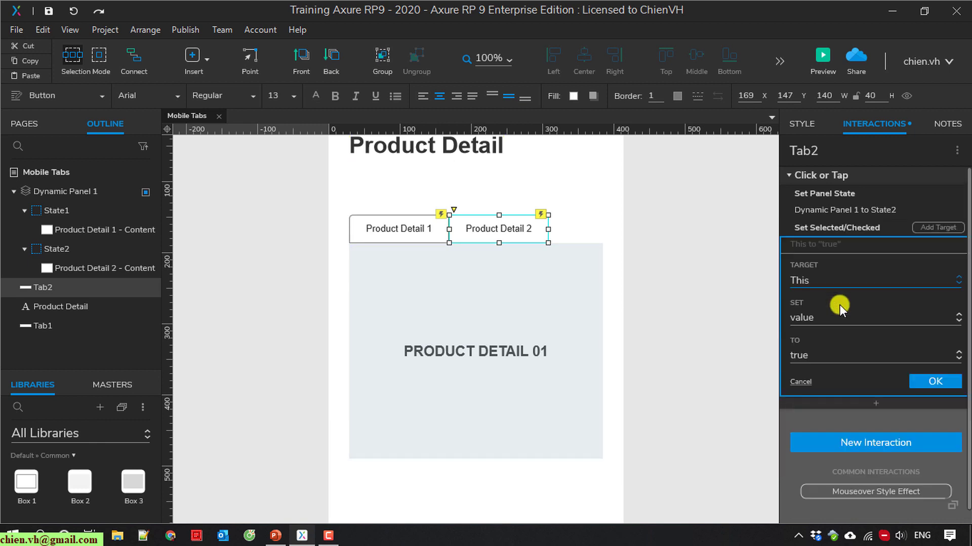
click(935, 382)
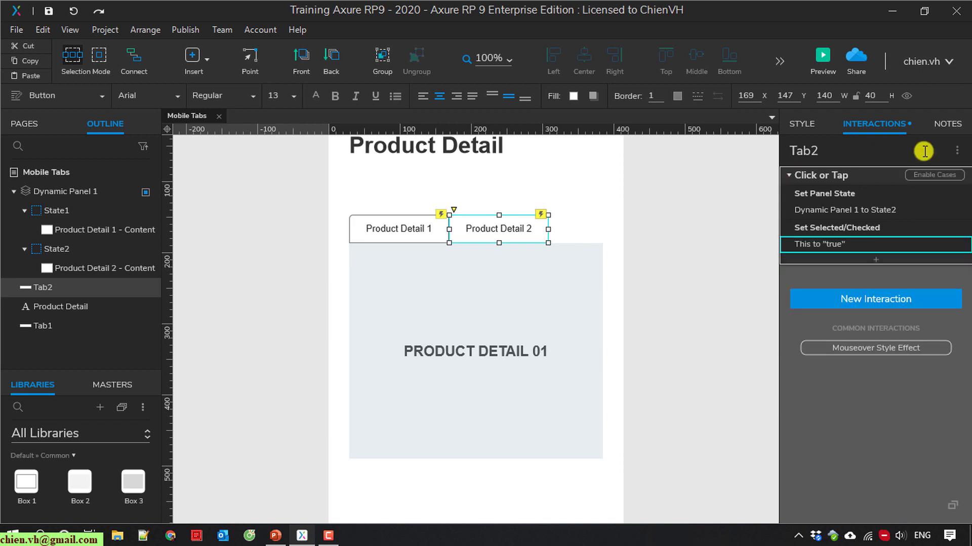
click(798, 124)
click(655, 251)
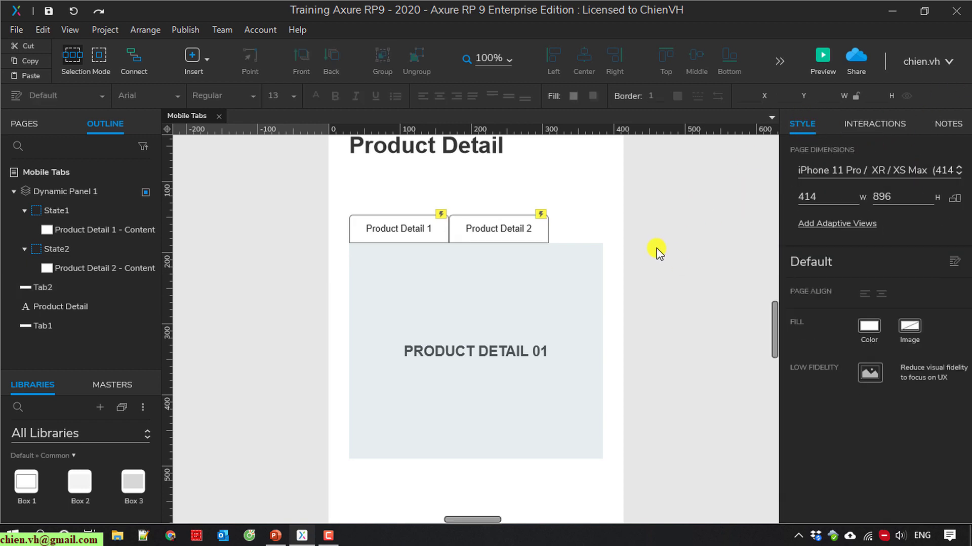
Step: Add a selected style effect with the light grey fill colour #D7D7D7 to both Tab1 and Tab2
scroll(598, 299, up, 3)
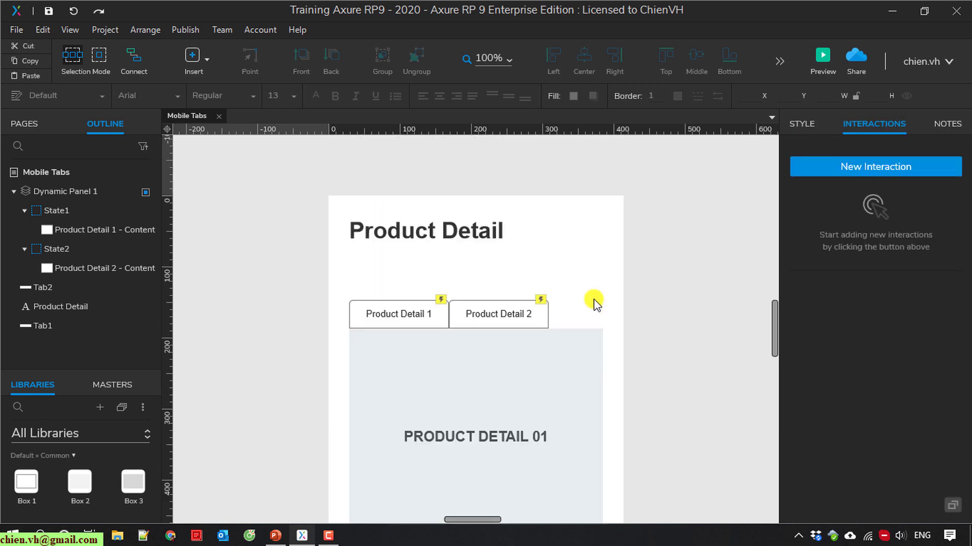
drag(343, 269, 594, 326)
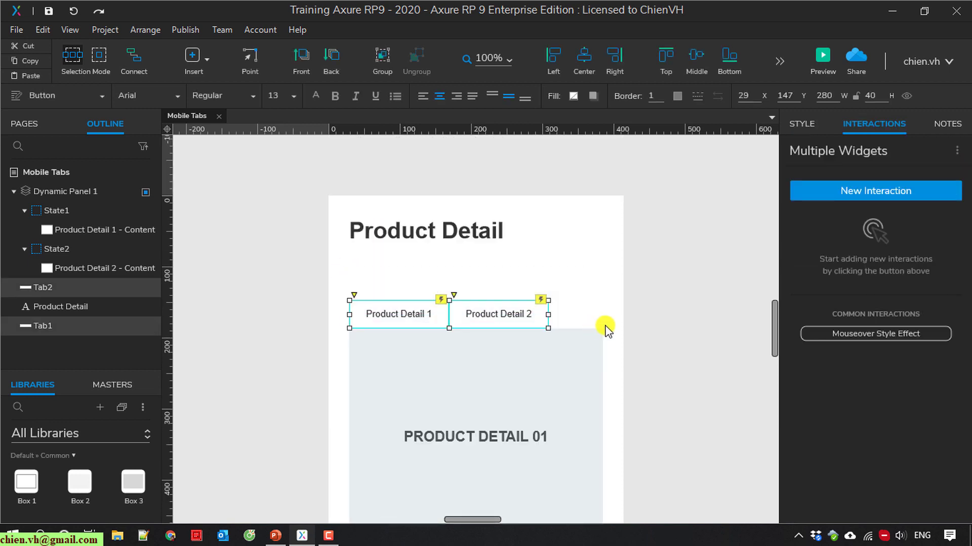
click(894, 189)
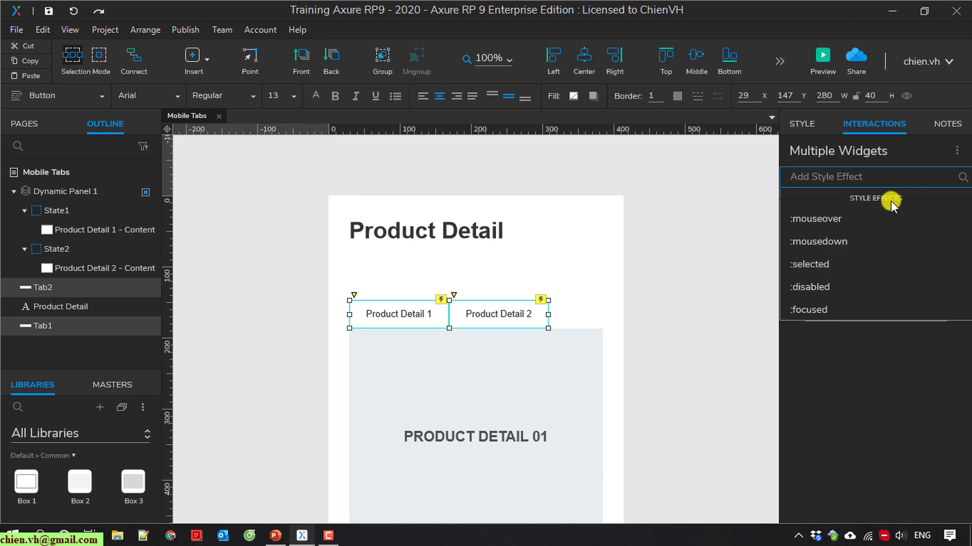
click(815, 265)
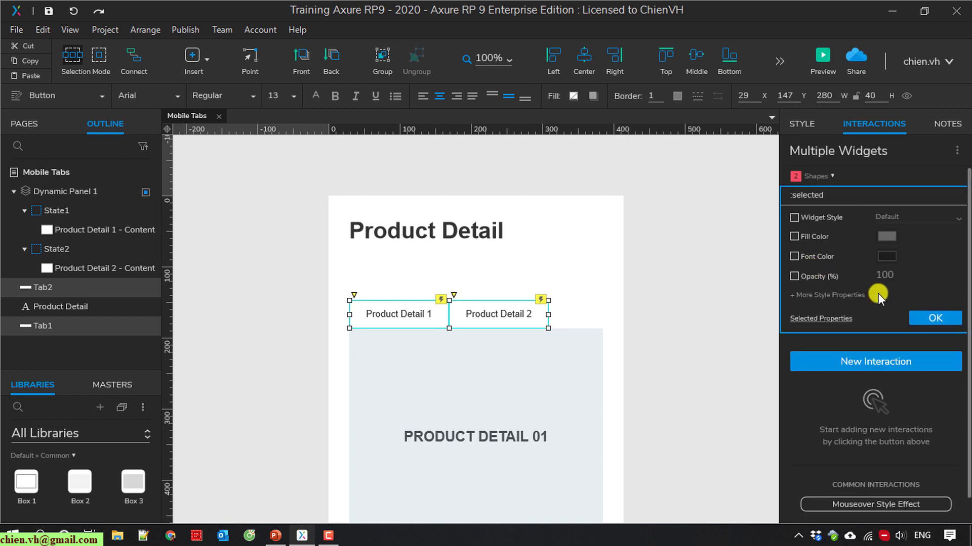
click(794, 235)
click(889, 236)
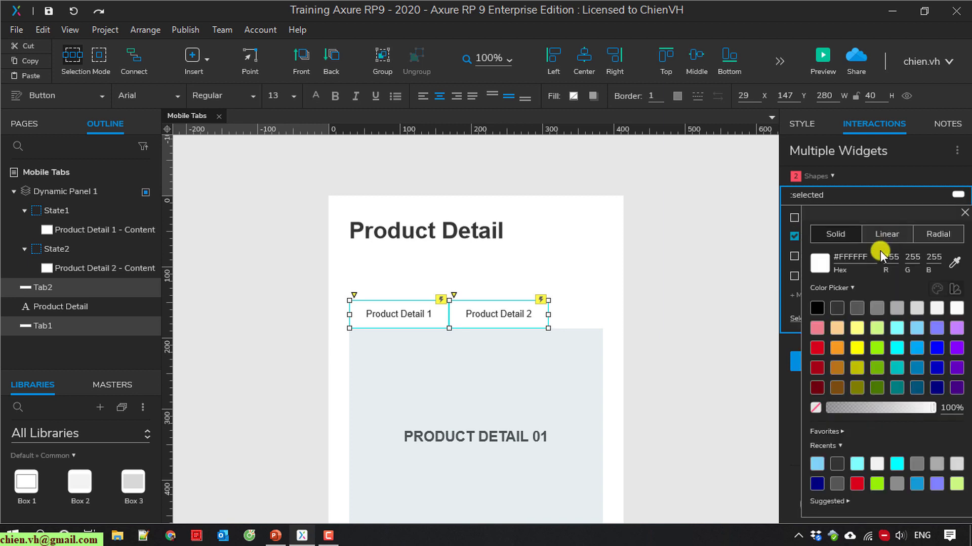
click(875, 328)
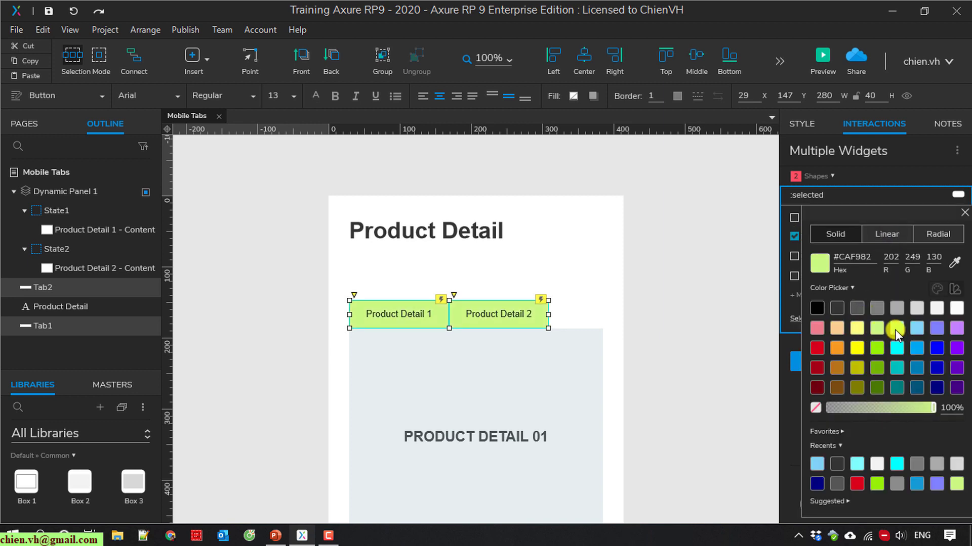
click(895, 330)
click(915, 348)
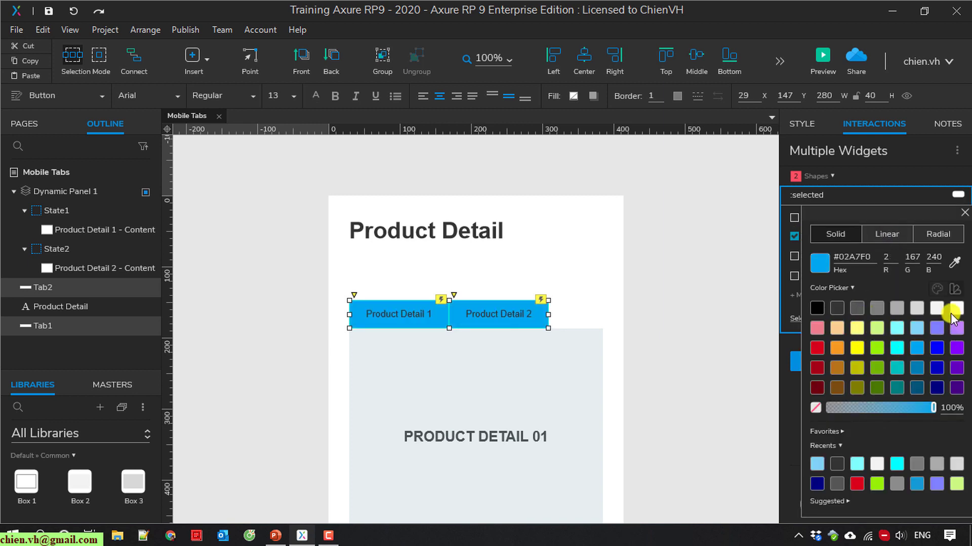
click(912, 307)
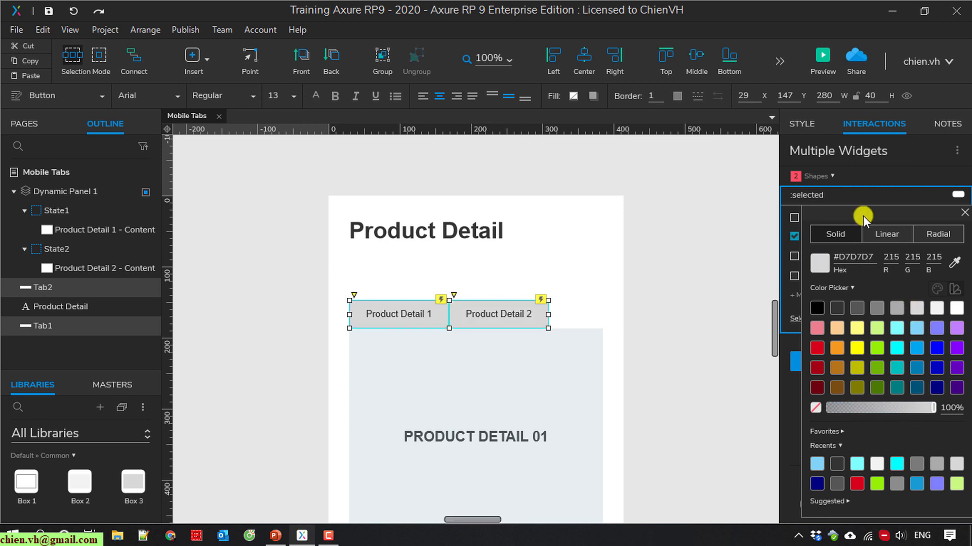
click(964, 216)
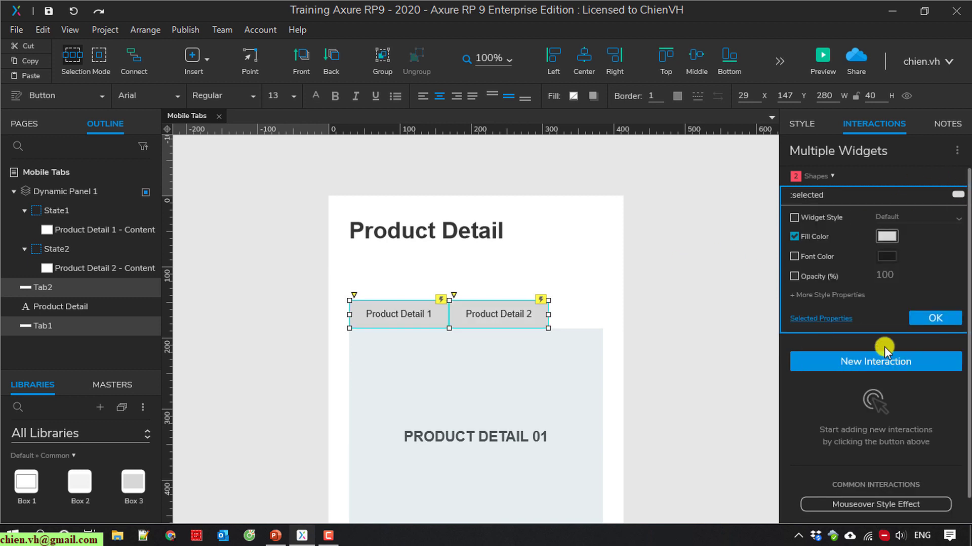
click(935, 319)
click(659, 312)
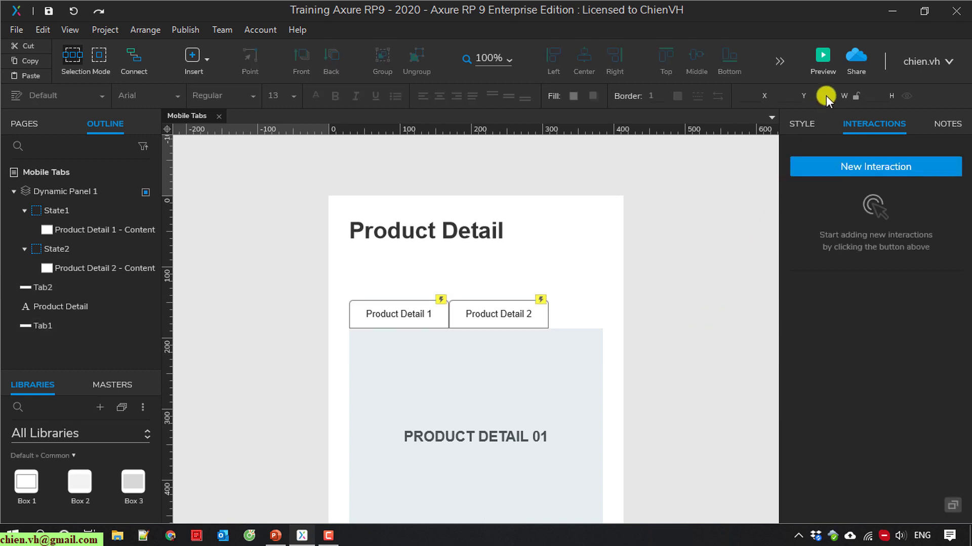
Step: Preview the page in the browser and test the selected-tab highlight by switching repeatedly between both Product Detail tabs
click(820, 60)
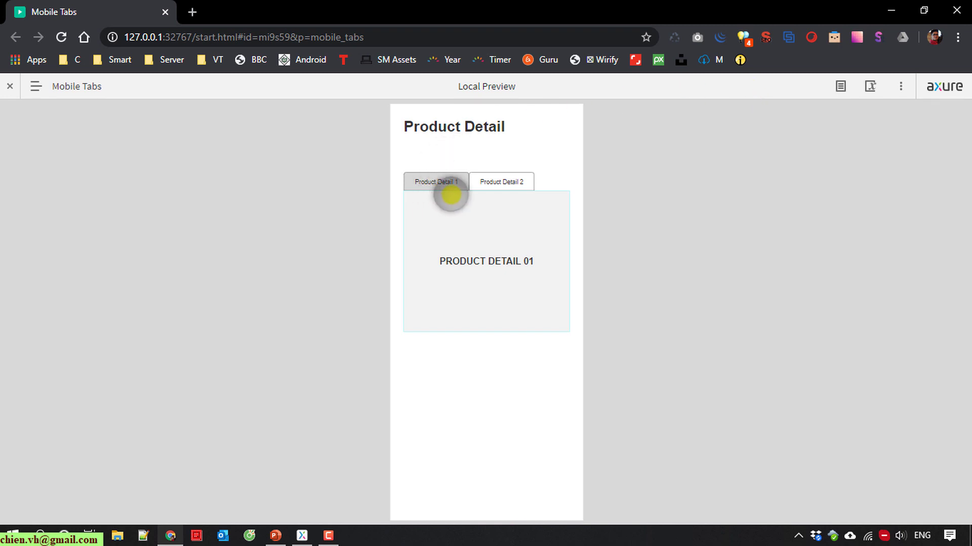
click(440, 187)
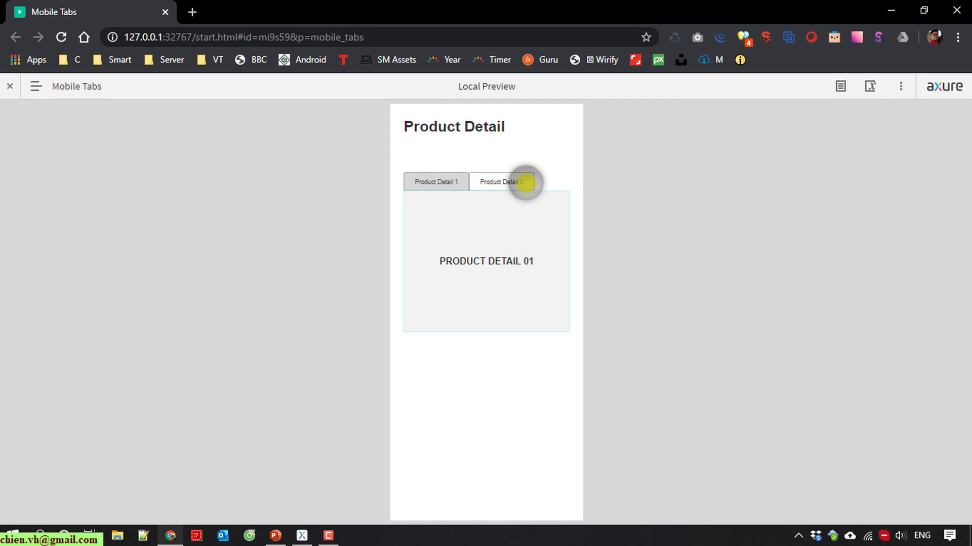
click(525, 182)
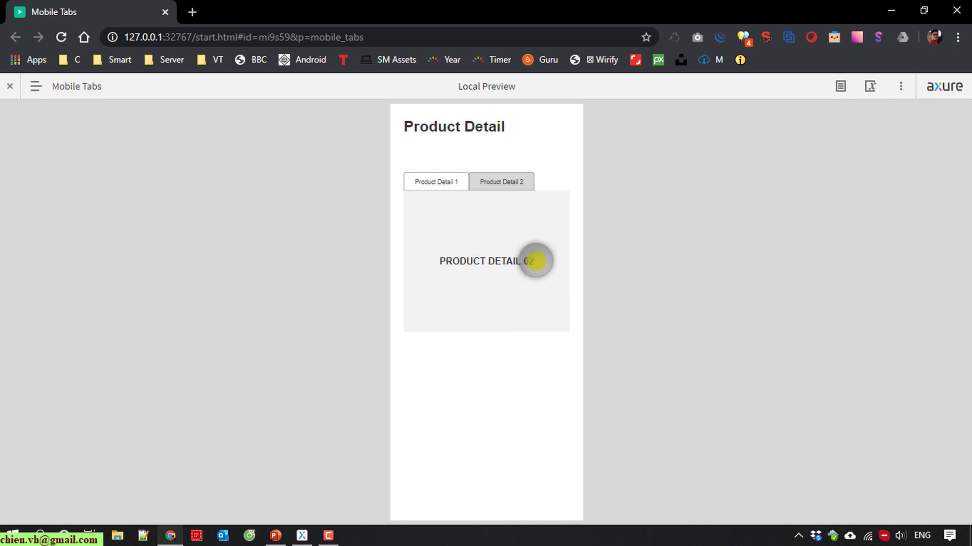
click(444, 183)
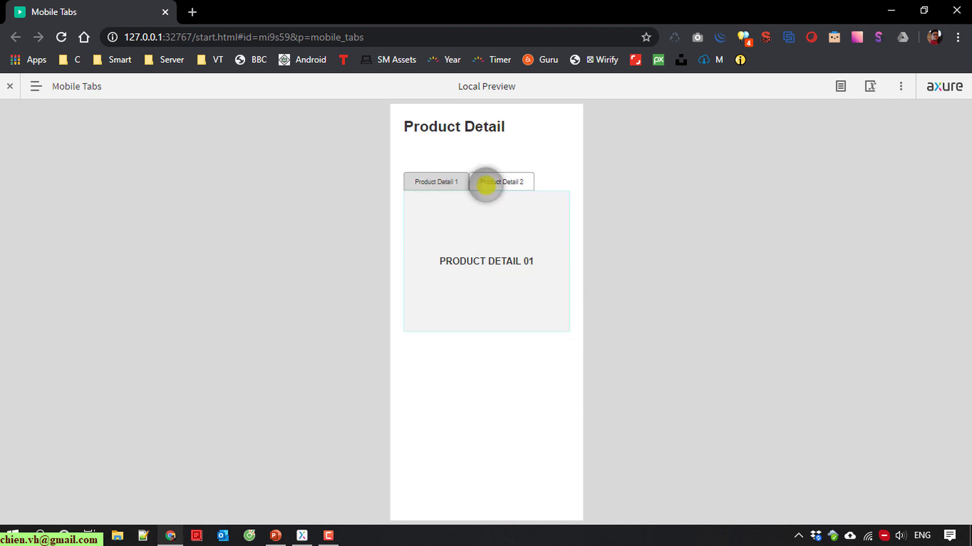
click(486, 182)
click(448, 182)
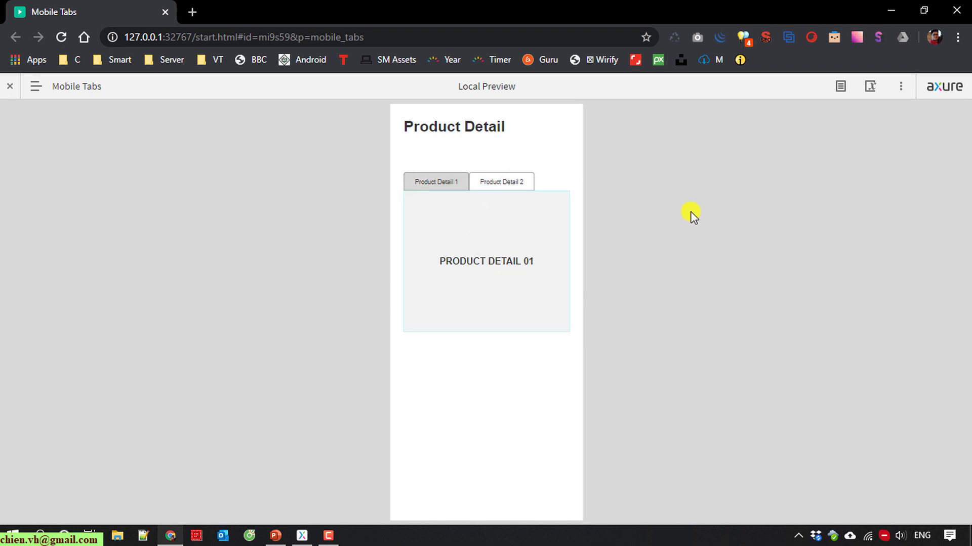